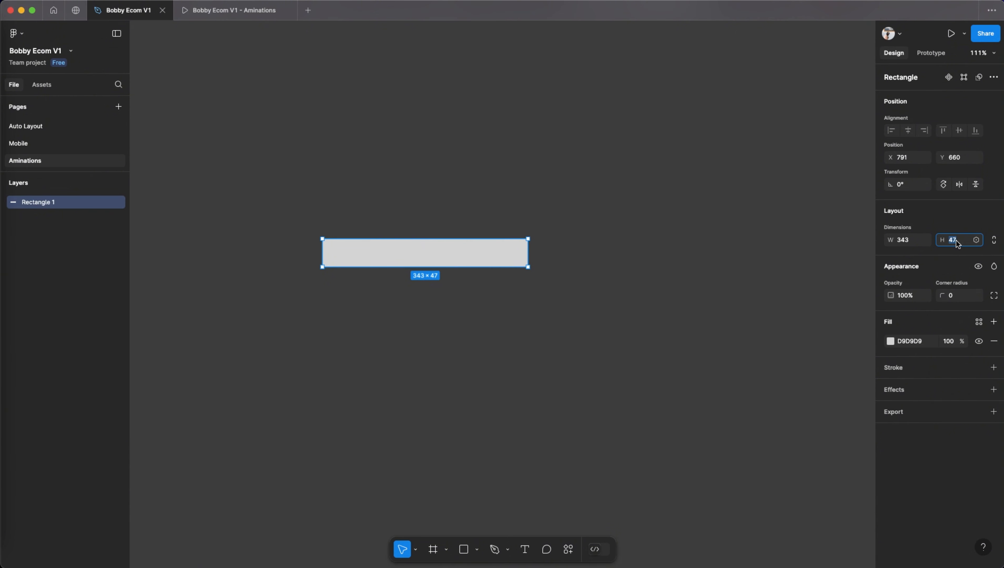
# Step: Resize the rectangle to a height of 24 and a width of about 277
pyautogui.press('Return')
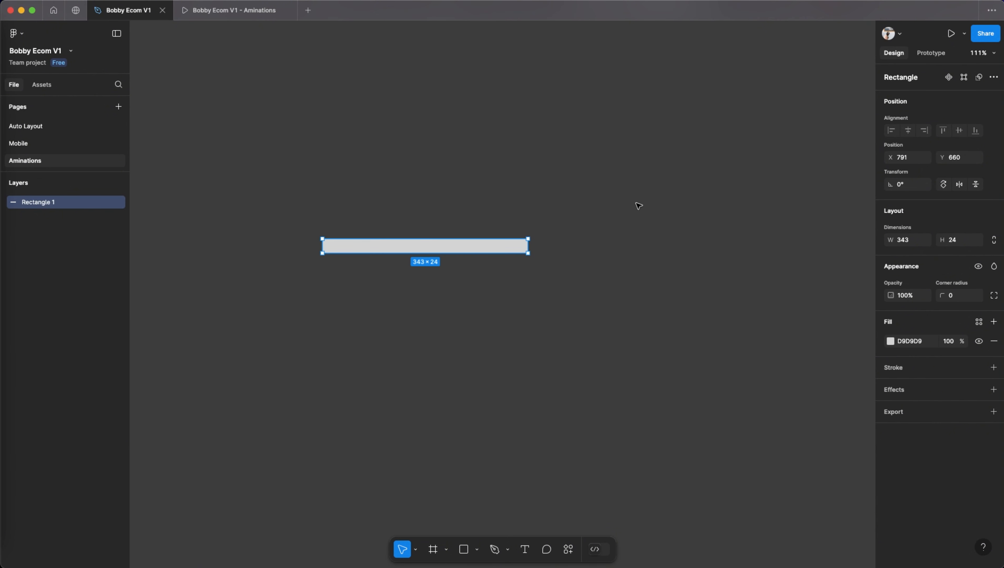
pyautogui.moveTo(523, 246); pyautogui.dragTo(489, 246)
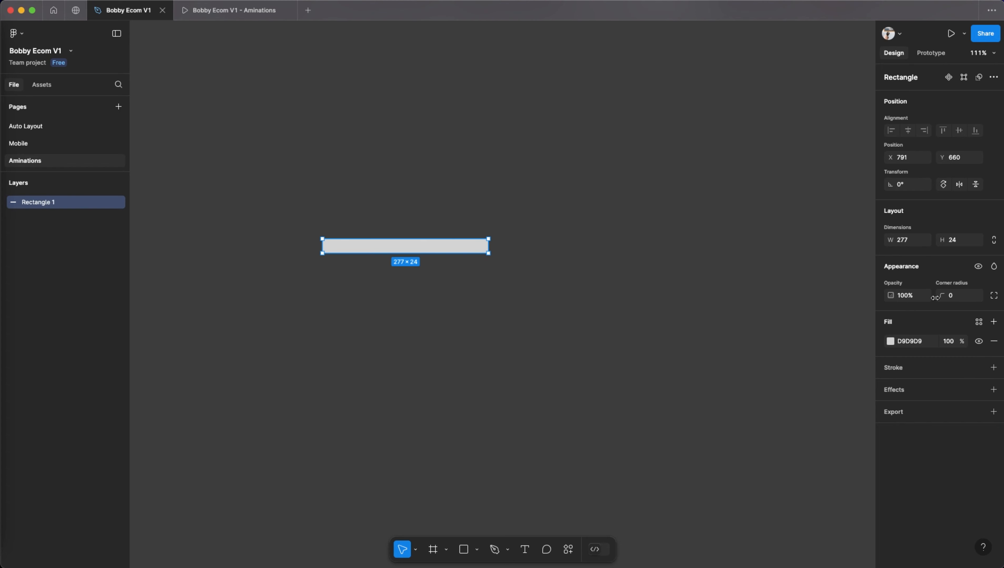
# Step: Add an outside stroke to the rectangle with weight 2 and colour 7D5FFF
pyautogui.click(993, 368)
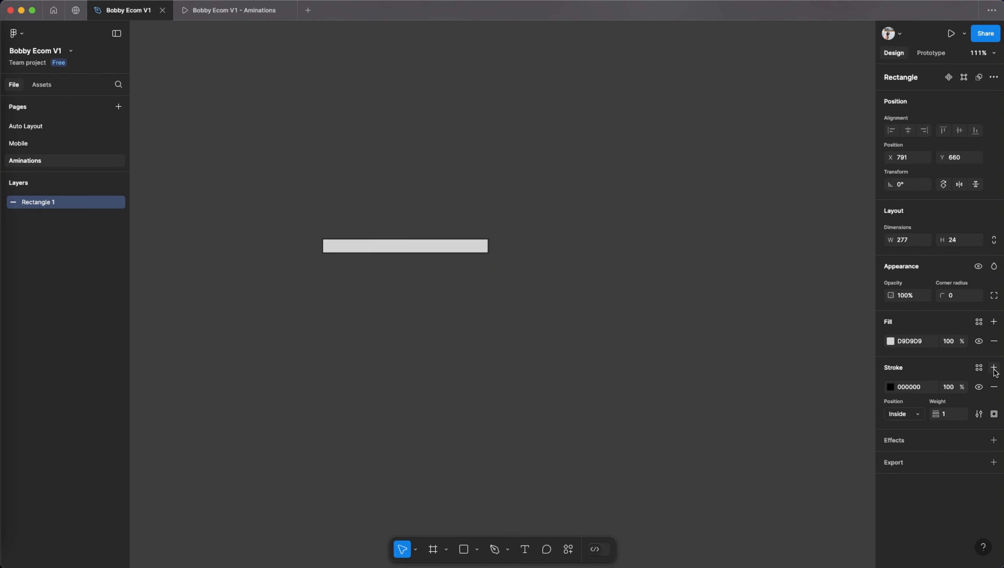
pyautogui.click(921, 416)
pyautogui.click(921, 428)
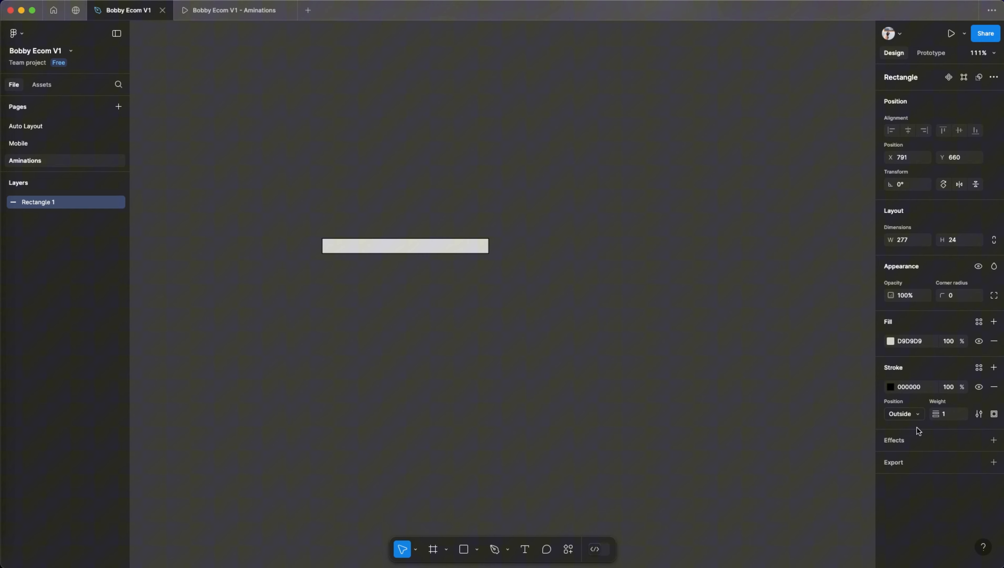
pyautogui.click(951, 418)
pyautogui.write('2')
pyautogui.press('Return')
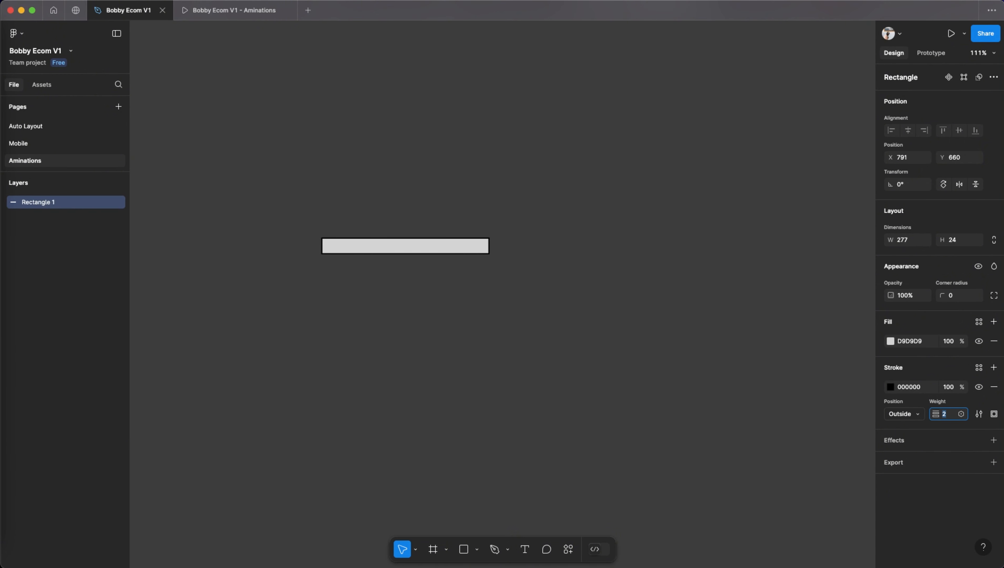
pyautogui.click(915, 392)
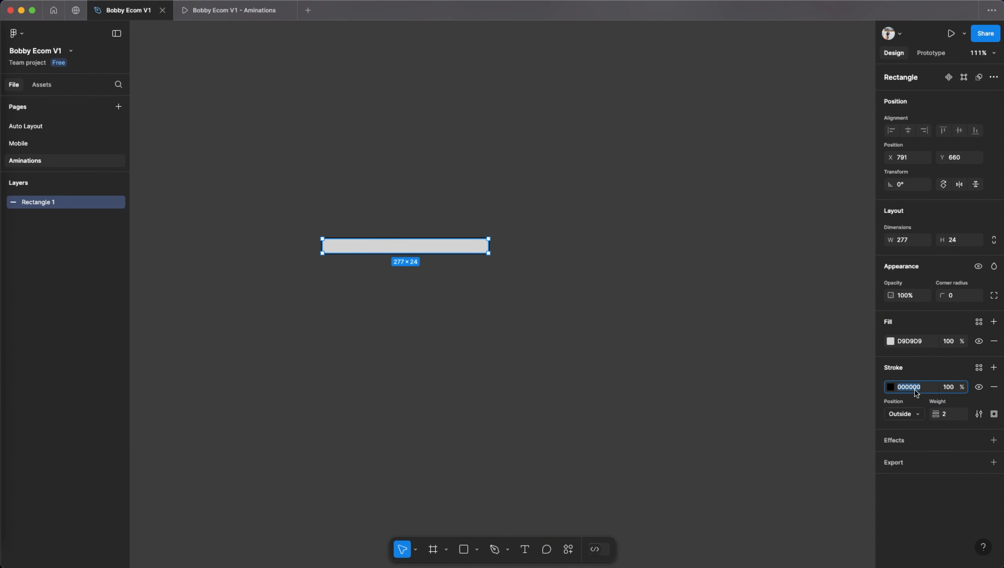
pyautogui.write('7D5FFF')
pyautogui.press('Return')
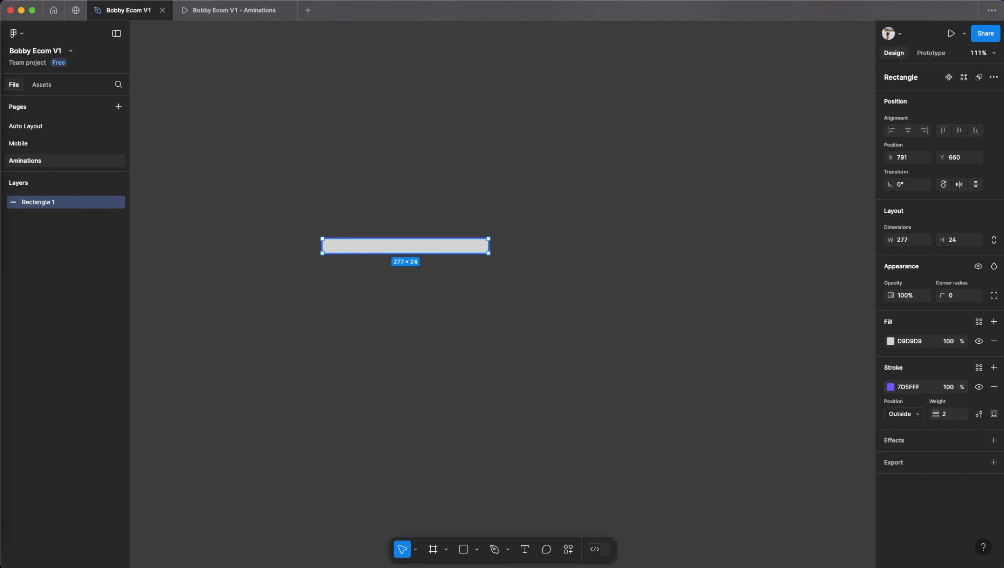
# Step: Remove the rectangle's fill and set its corner radius to 100
pyautogui.click(994, 342)
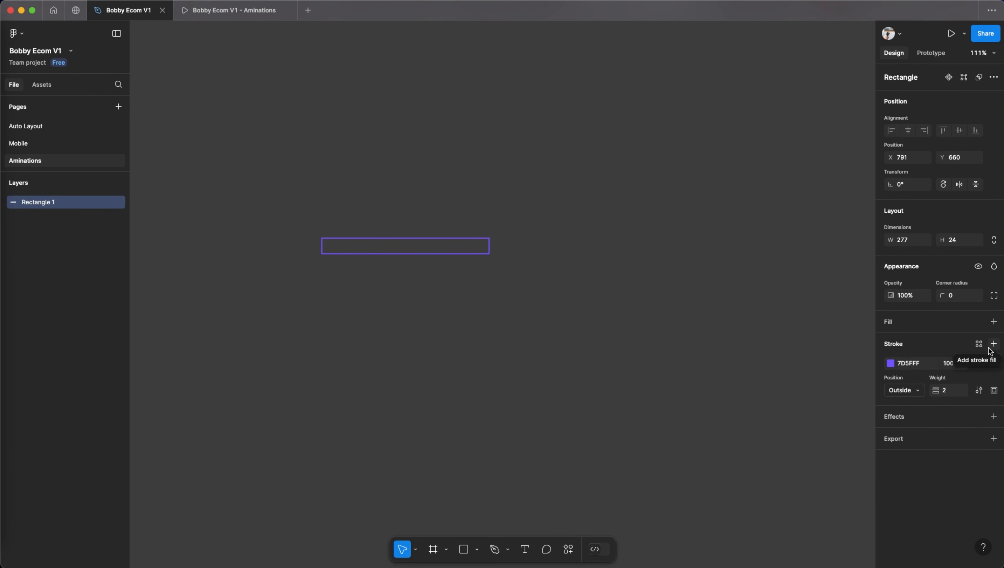
pyautogui.click(965, 298)
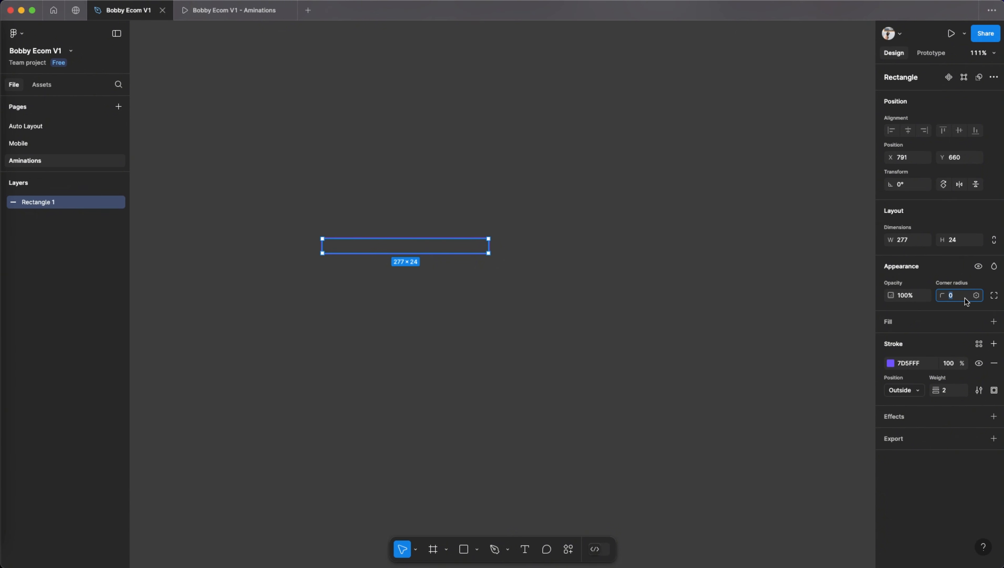
pyautogui.press('Return')
# Step: Duplicate the rounded bar just above the original, resize the copy to 18 × 18 and lock its aspect ratio
pyautogui.moveTo(443, 245); pyautogui.dragTo(441, 207)
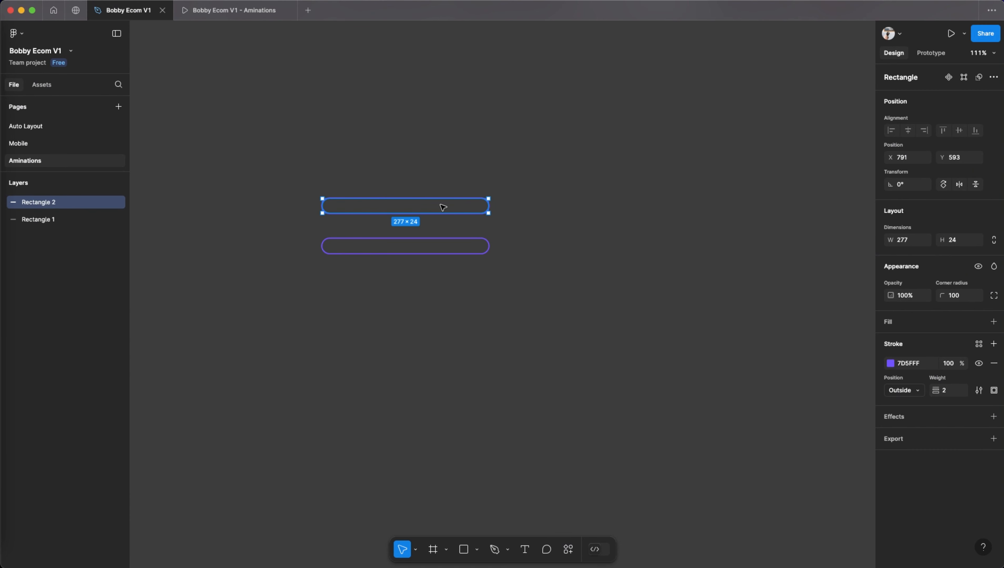
pyautogui.click(909, 244)
pyautogui.press('Tab')
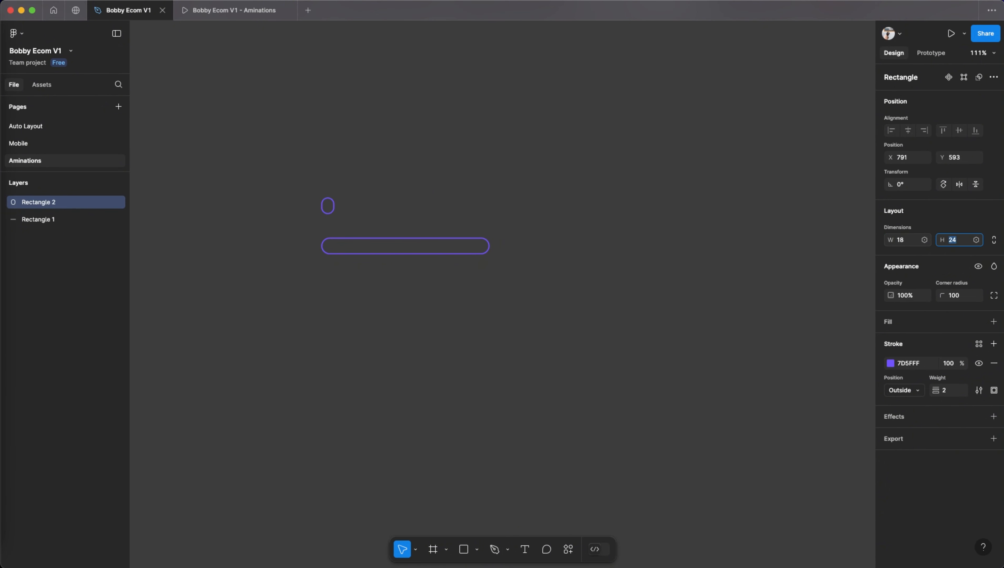
pyautogui.write('18')
pyautogui.press('Return')
pyautogui.click(993, 241)
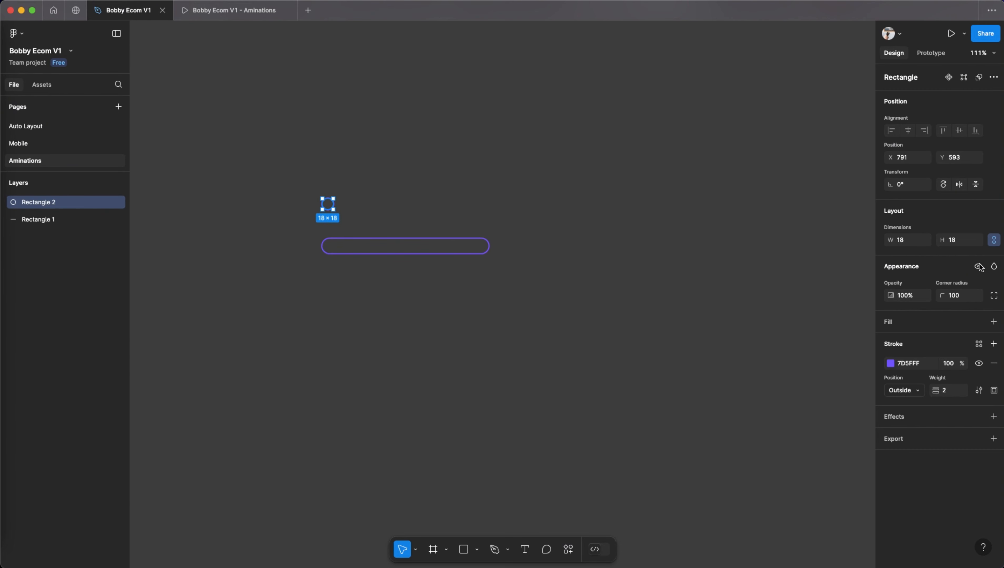
# Step: Remove the small circle's stroke and give it a solid fill of 7D5FFF
pyautogui.click(993, 363)
pyautogui.click(994, 322)
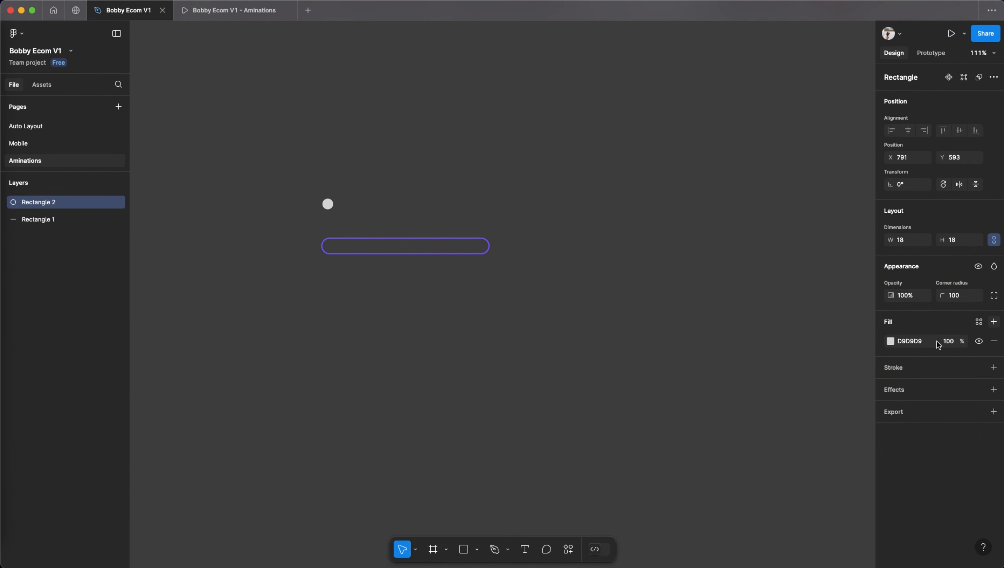
pyautogui.click(915, 341)
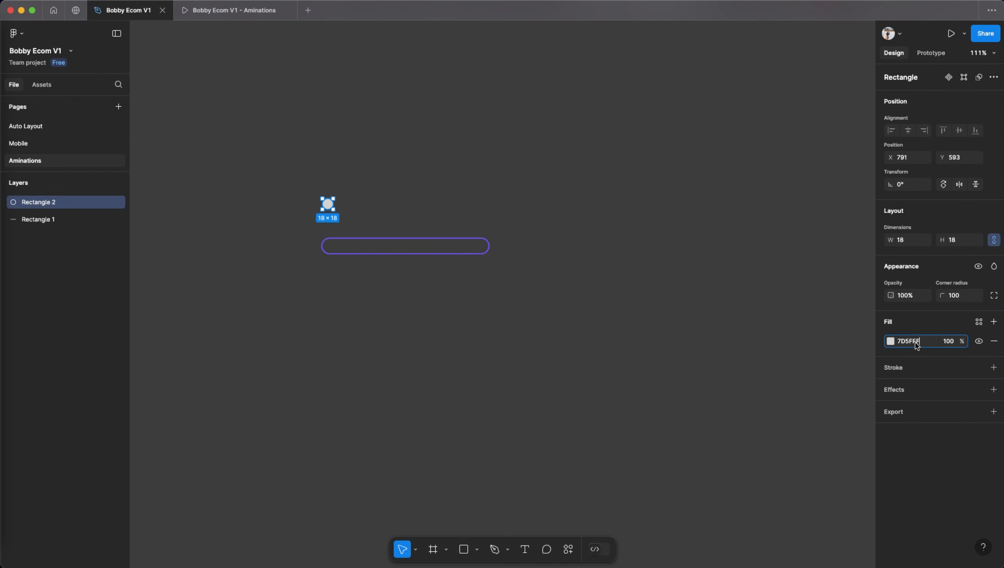
pyautogui.write('7D5FFF')
pyautogui.press('Return')
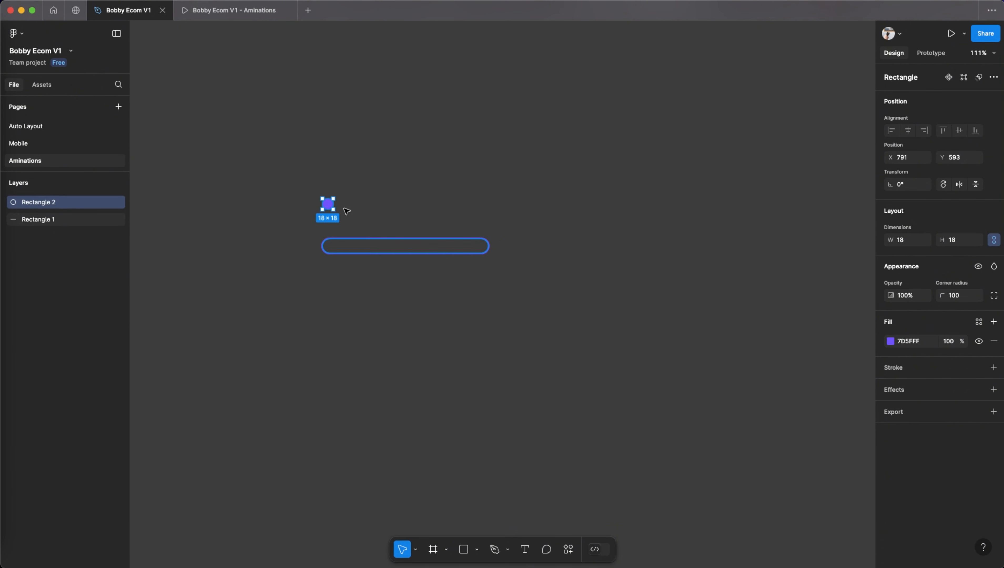
# Step: Place the circle inside the left end of the outlined bar and combine both shapes into a component
pyautogui.moveTo(329, 206); pyautogui.dragTo(273, 240)
pyautogui.scroll(5, 364, 306)
pyautogui.scroll(3, 367, 294)
pyautogui.click(413, 294)
pyautogui.scroll(-4, 414, 295)
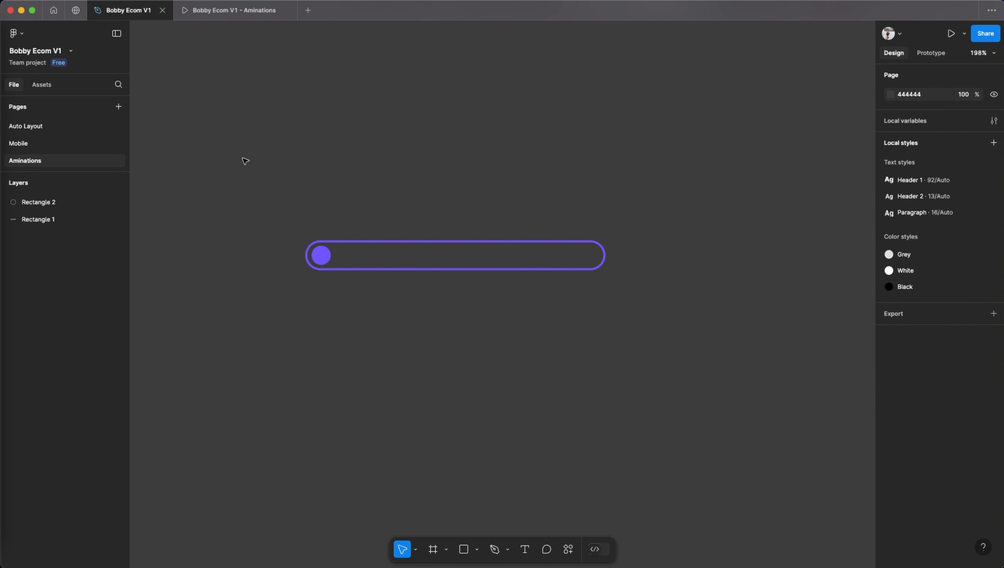
pyautogui.moveTo(242, 159); pyautogui.dragTo(660, 333)
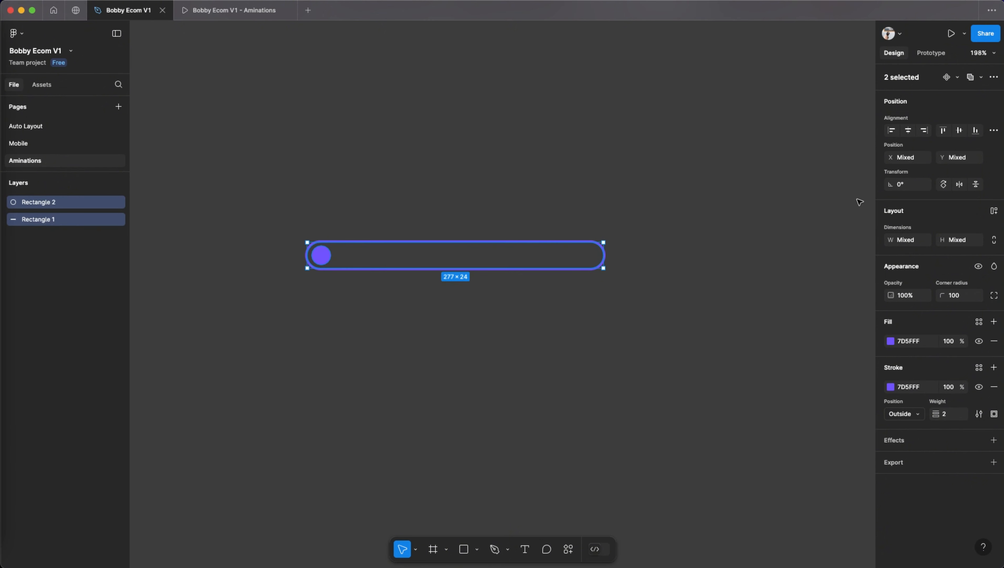
pyautogui.click(946, 78)
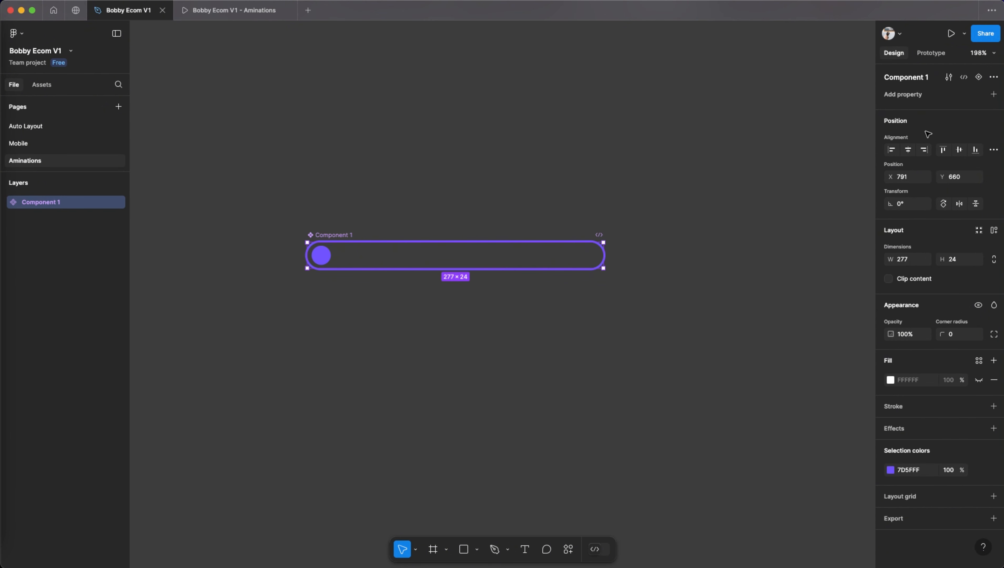
# Step: Add a second variant and stretch its circle rightward into a fill about 142 wide, roughly half the bar
pyautogui.click(978, 78)
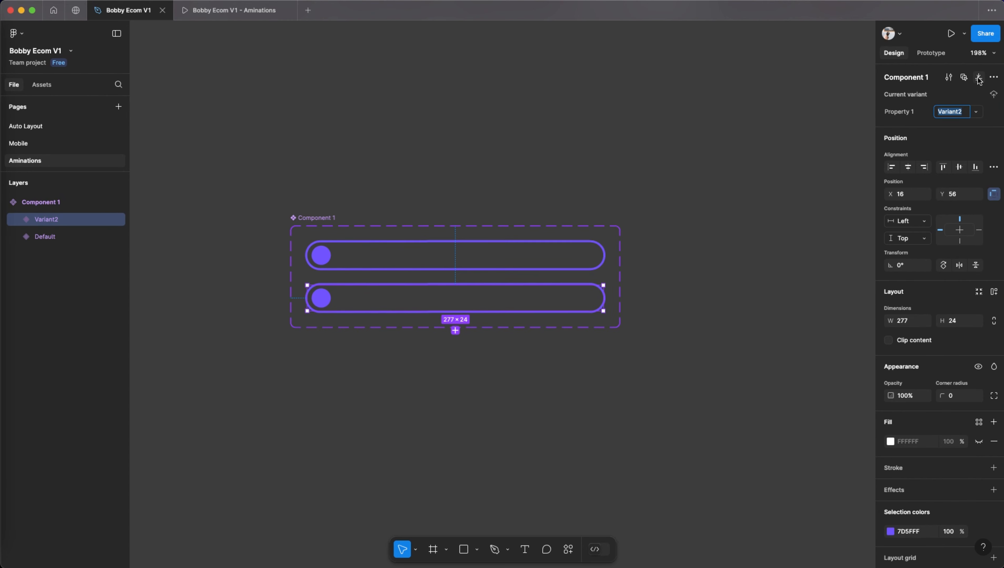
pyautogui.click(327, 302)
pyautogui.moveTo(340, 298); pyautogui.dragTo(464, 298)
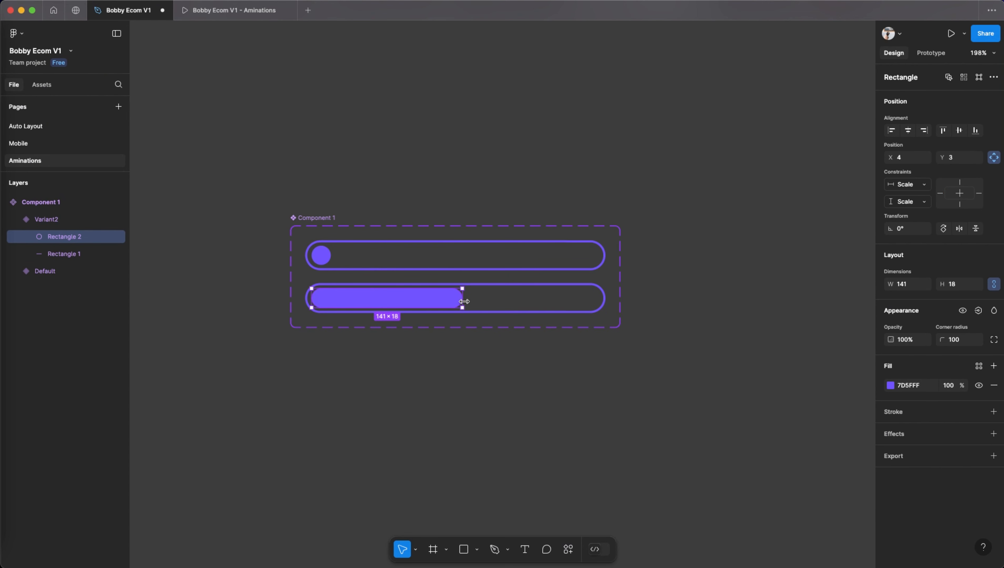
# Step: Add a third variant below the half-filled one and stretch its fill to the right end of the bar
pyautogui.click(490, 311)
pyautogui.click(455, 331)
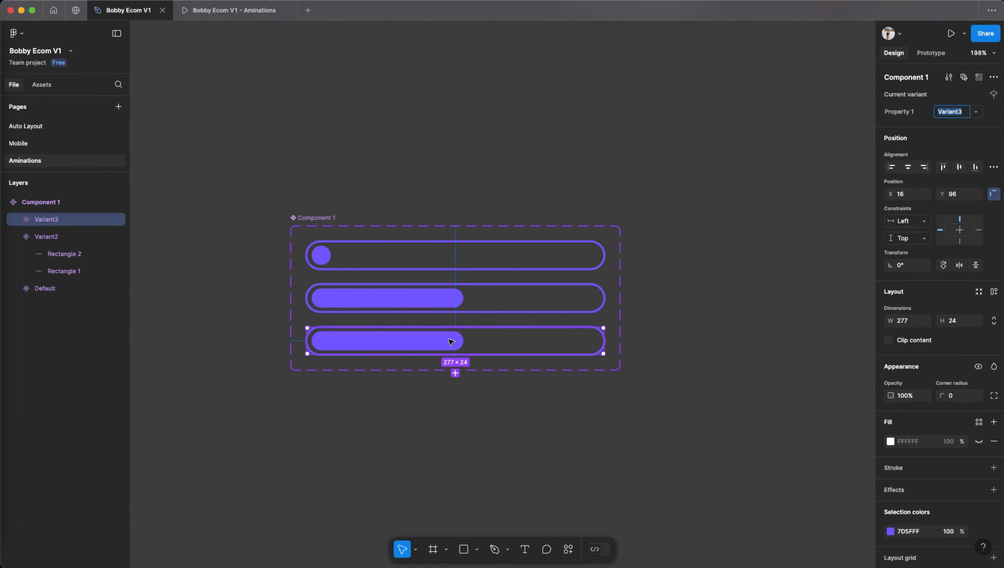
pyautogui.doubleClick(458, 344)
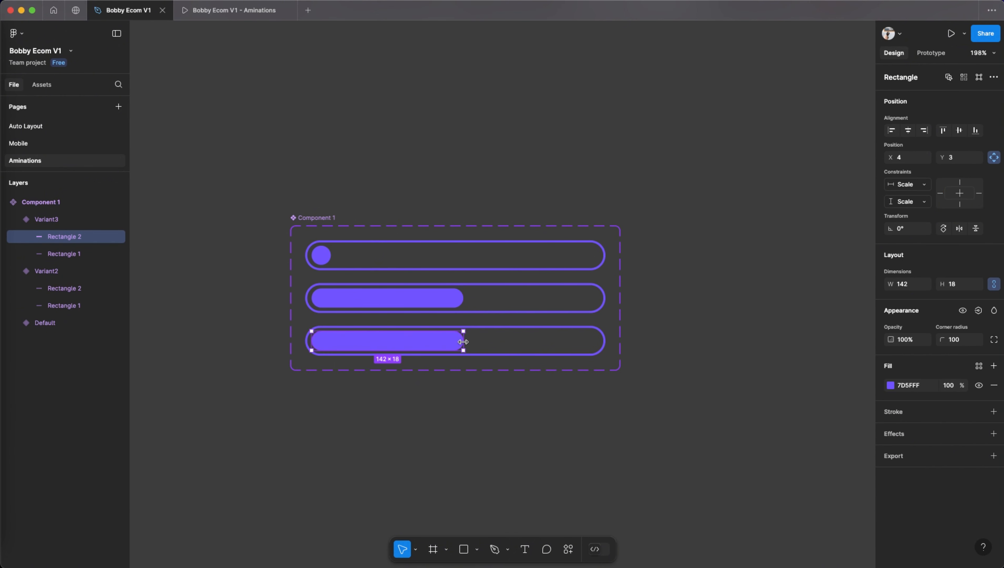
pyautogui.moveTo(463, 340); pyautogui.dragTo(598, 346)
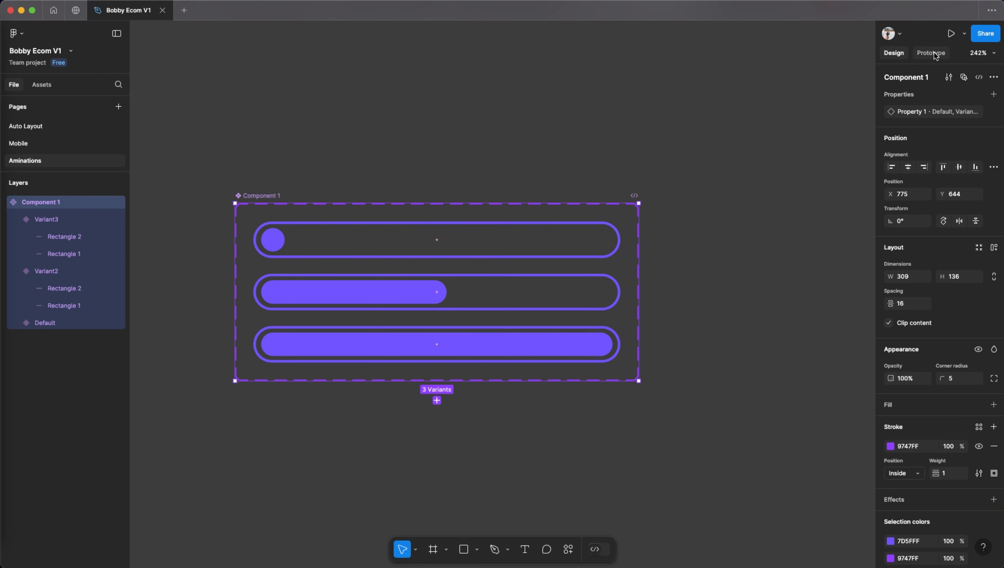
# Step: Create a prototype connection from the Default variant to Variant2 with an After delay trigger
pyautogui.click(932, 53)
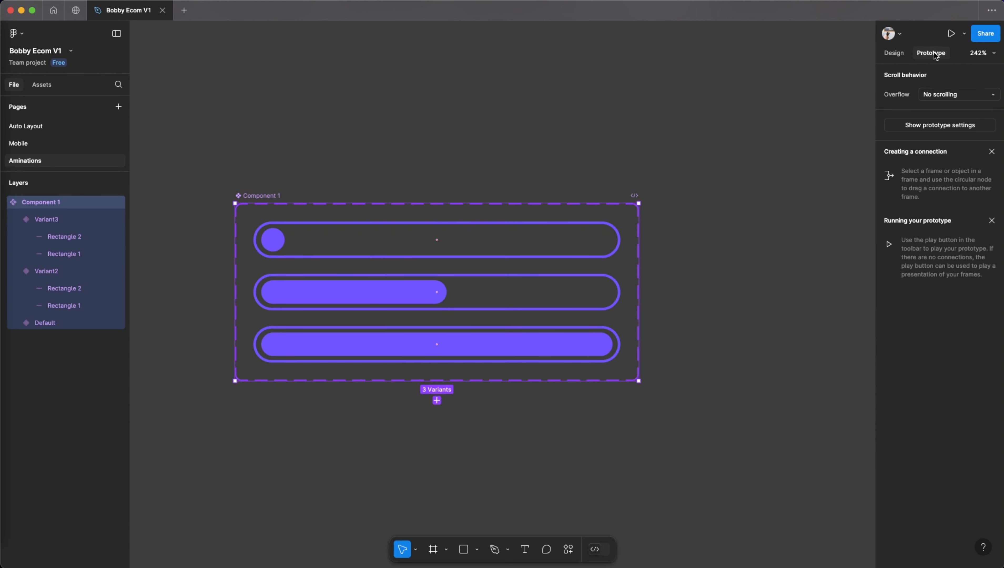
pyautogui.click(499, 256)
pyautogui.moveTo(437, 259)
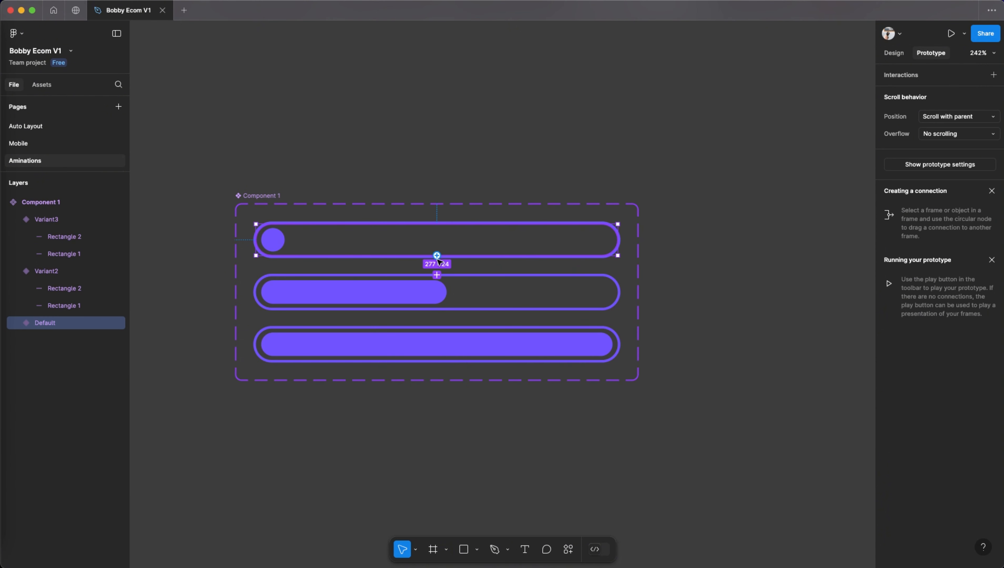
pyautogui.moveTo(437, 255); pyautogui.dragTo(434, 287)
pyautogui.click(463, 328)
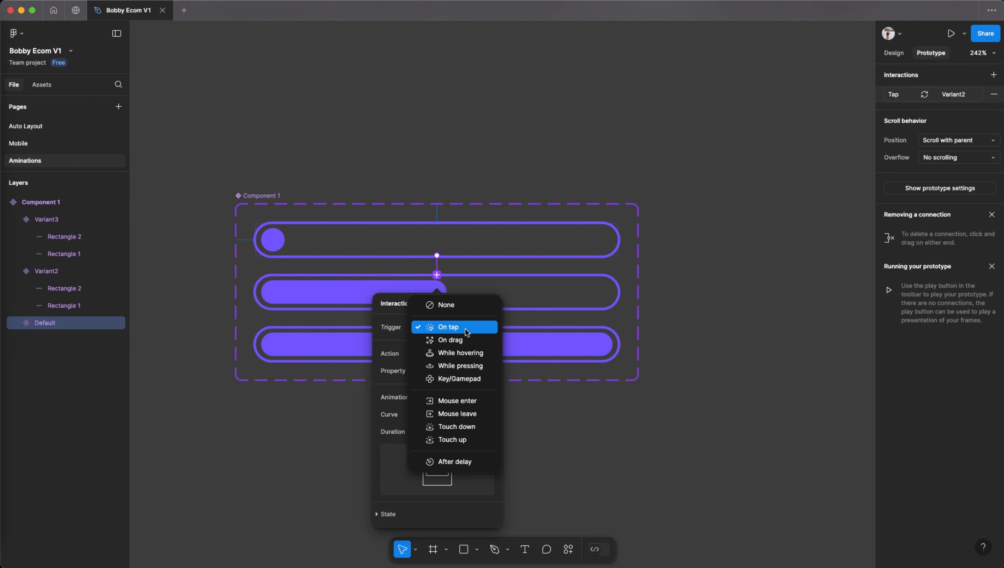
pyautogui.click(468, 463)
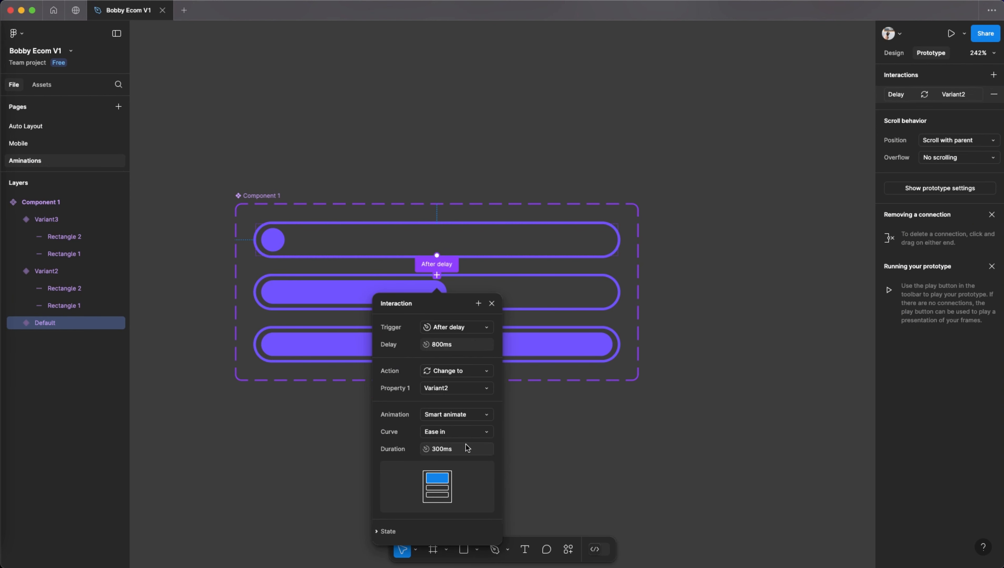
# Step: Set the Default-to-Variant2 interaction's delay to 300 ms with the Ease in curve, and close its settings
pyautogui.click(461, 345)
pyautogui.write('300')
pyautogui.press('Return')
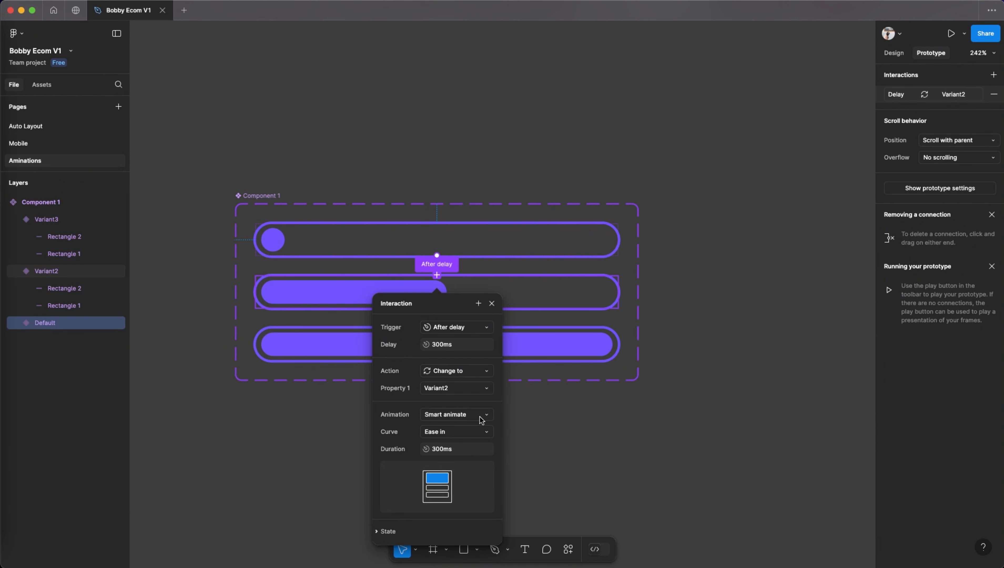
pyautogui.click(474, 434)
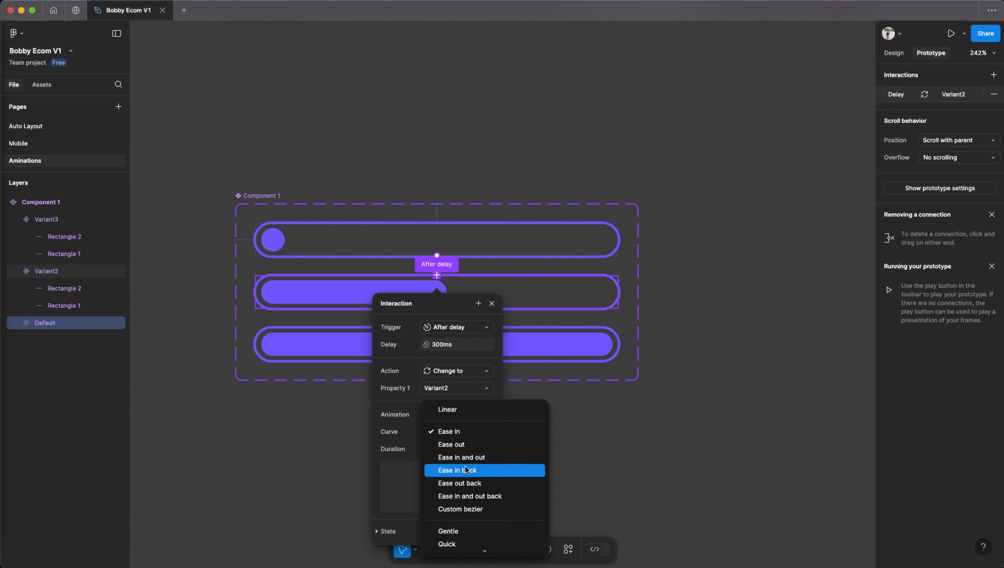
pyautogui.click(469, 431)
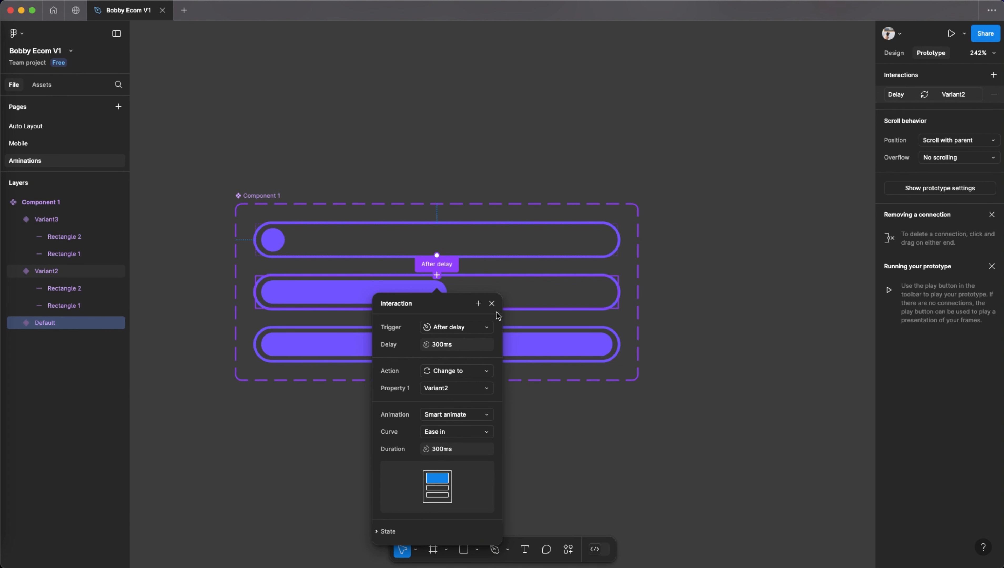
pyautogui.click(491, 304)
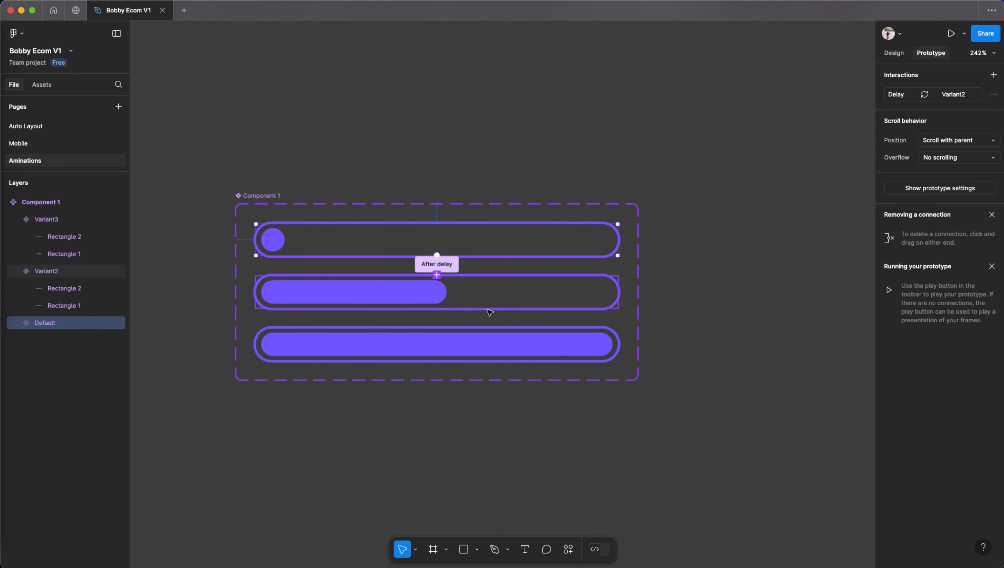
# Step: Connect Variant2 to Variant3 with an After delay trigger and a delay of 300 ms
pyautogui.click(488, 309)
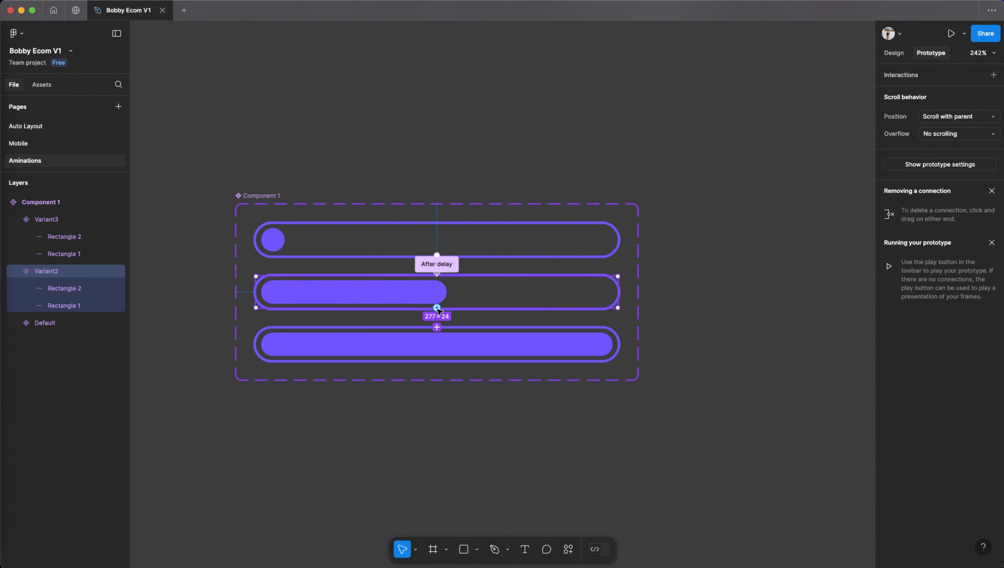
pyautogui.moveTo(436, 308); pyautogui.dragTo(434, 342)
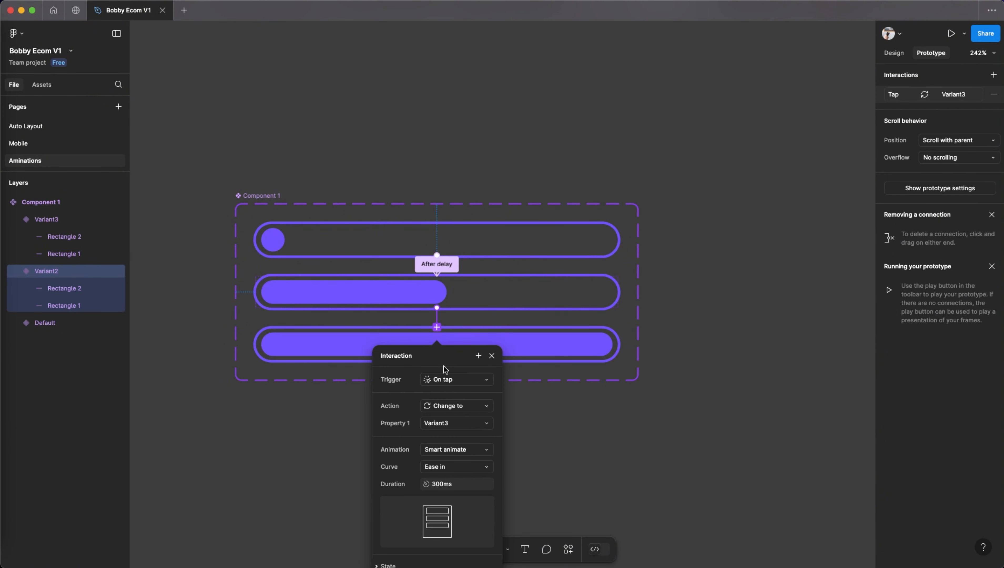
pyautogui.click(450, 380)
pyautogui.click(462, 512)
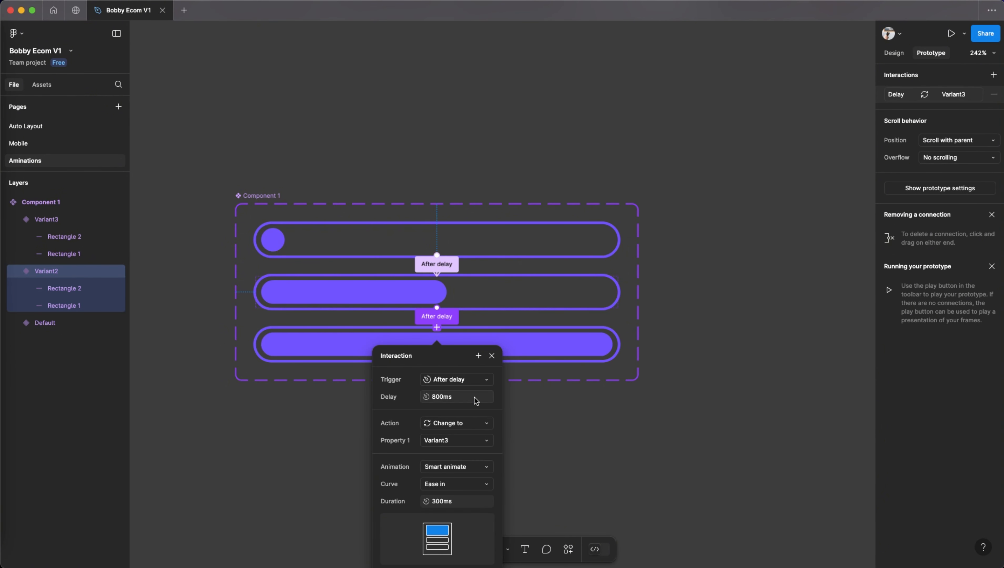
pyautogui.click(476, 399)
pyautogui.write('300')
pyautogui.press('Return')
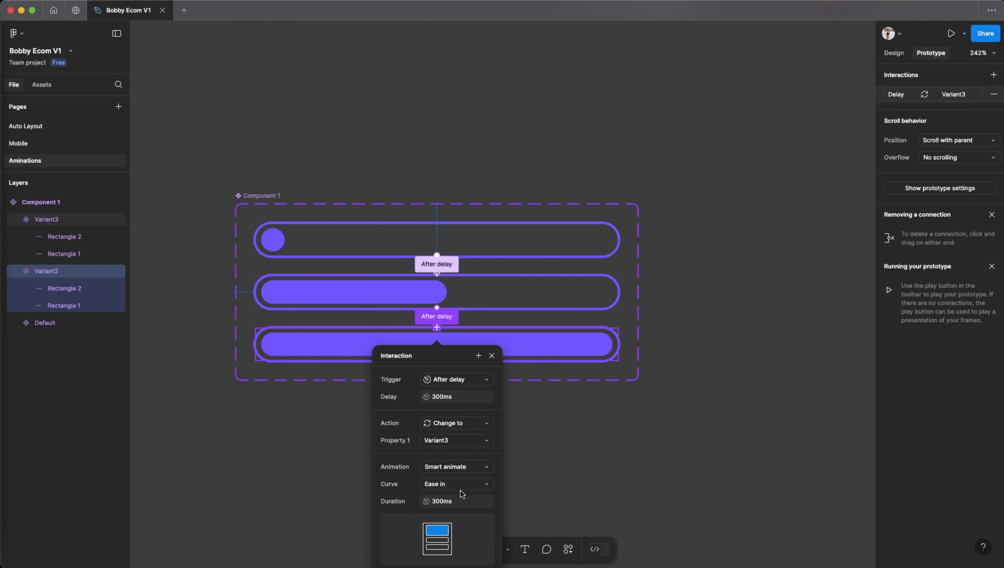
# Step: Close the interaction settings and add an iPhone 13 & 14 frame beside the loading bar component
pyautogui.click(492, 355)
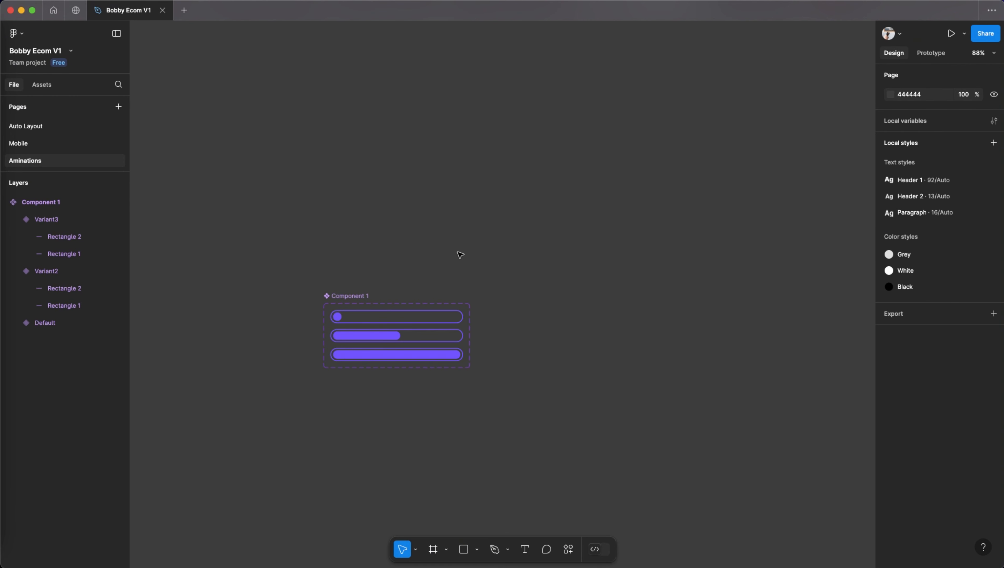
pyautogui.press('f')
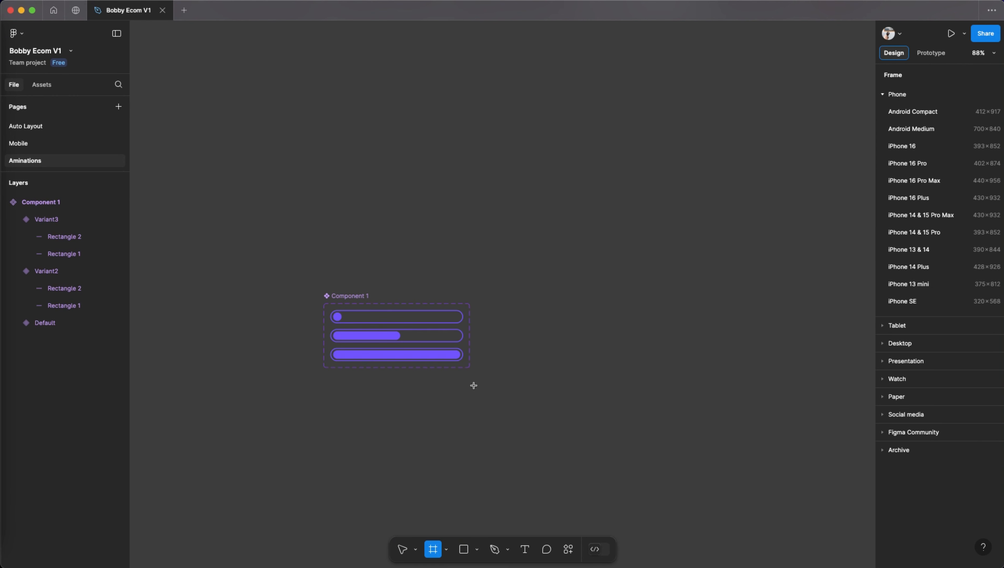
pyautogui.click(930, 251)
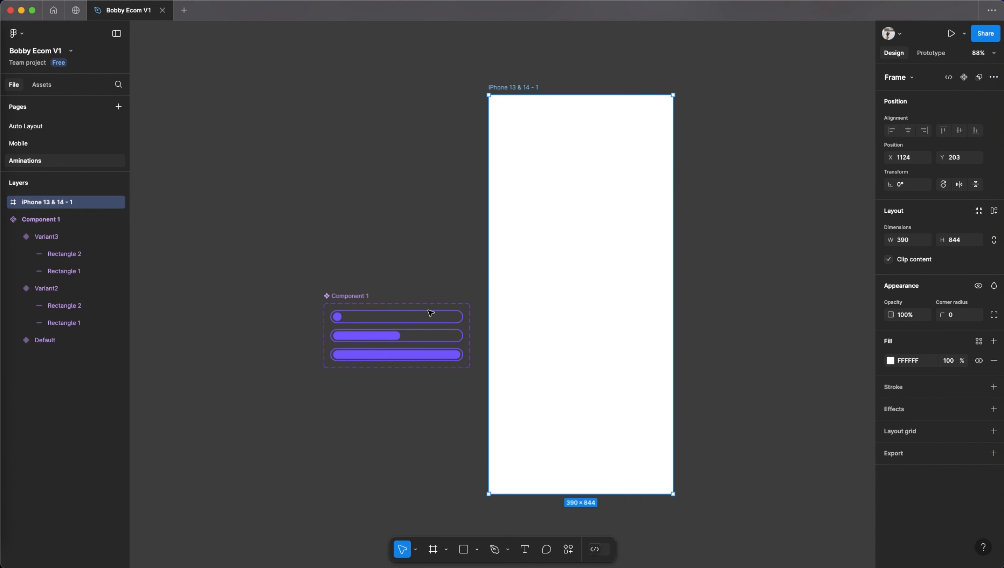
# Step: Place an instance of the Default loading bar variant in the iPhone frame and center it horizontally and vertically
pyautogui.click(426, 317)
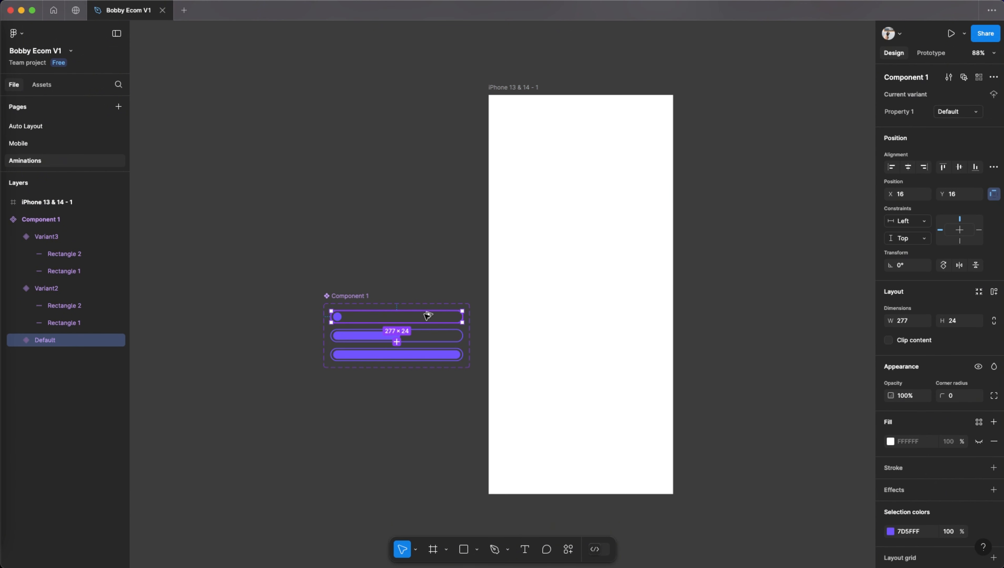
pyautogui.moveTo(426, 317); pyautogui.dragTo(601, 292)
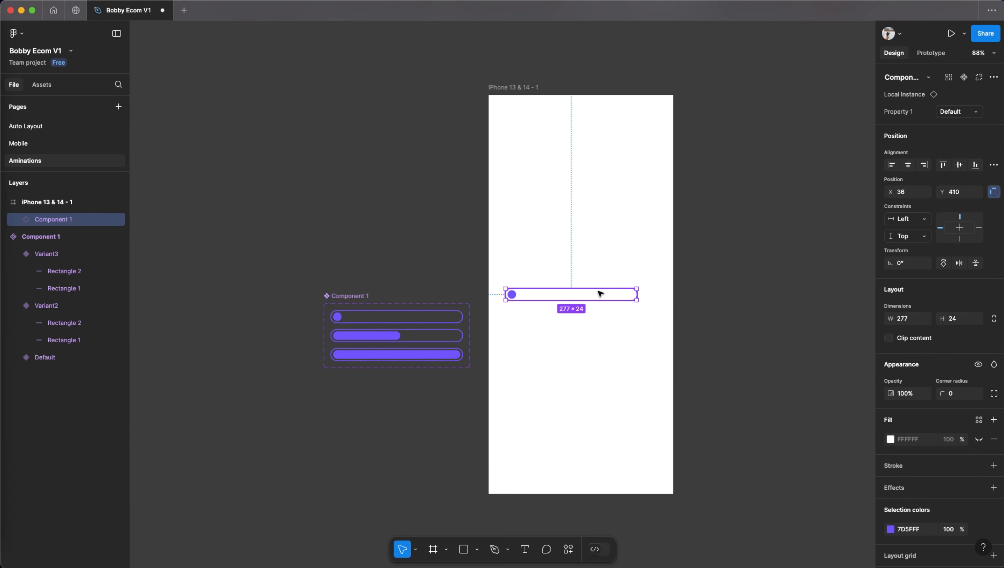
pyautogui.click(909, 165)
pyautogui.click(959, 166)
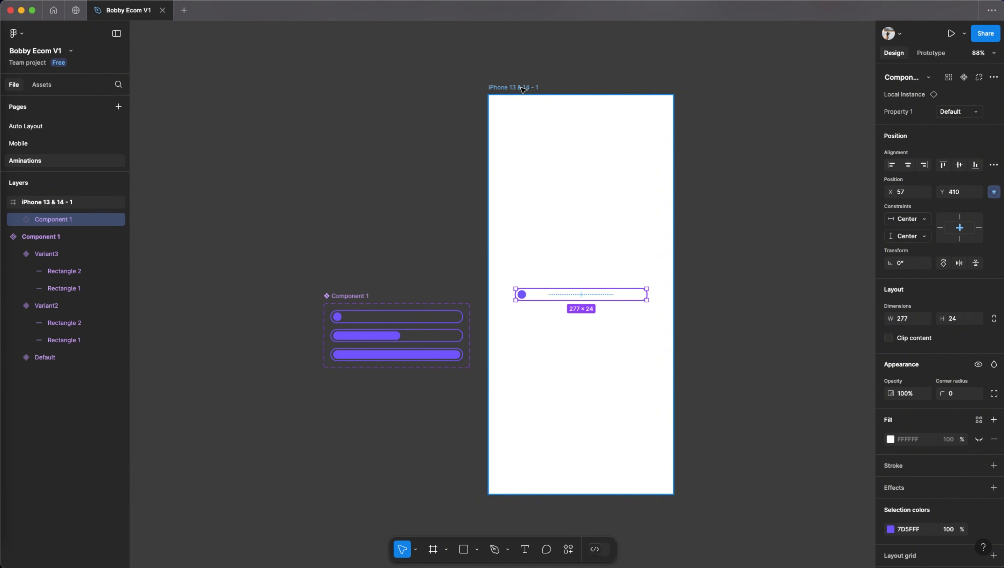
# Step: Preview the iPhone frame as a running prototype to check the loading bar animation
pyautogui.click(523, 89)
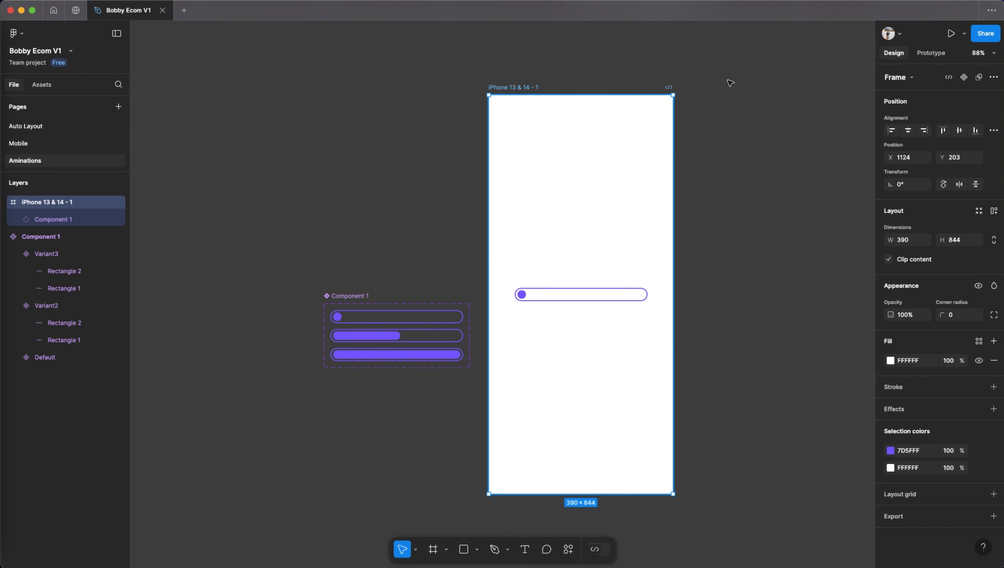
pyautogui.click(951, 34)
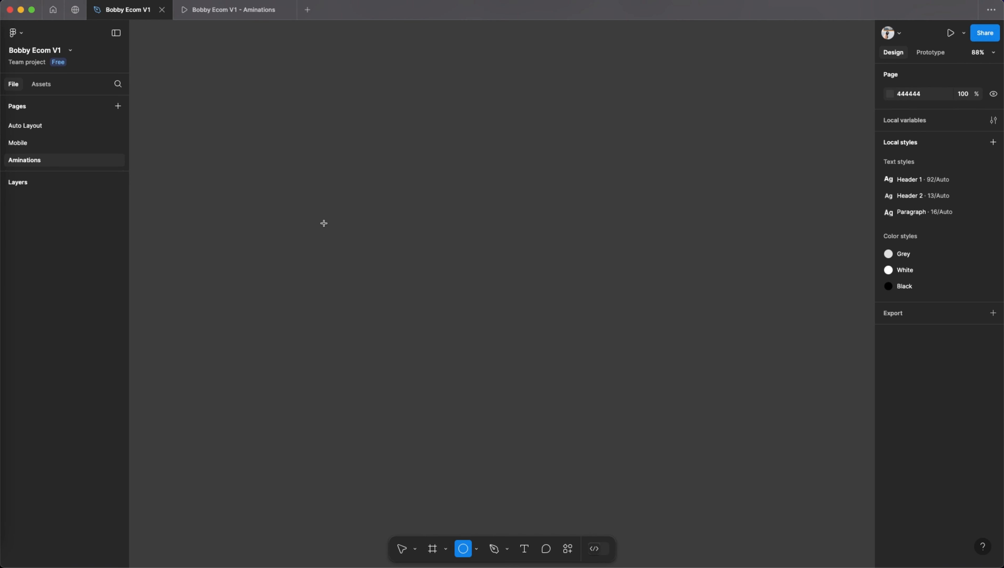
# Step: Draw a circle on the empty canvas and set its size to 24 × 24
pyautogui.moveTo(337, 239); pyautogui.dragTo(350, 249)
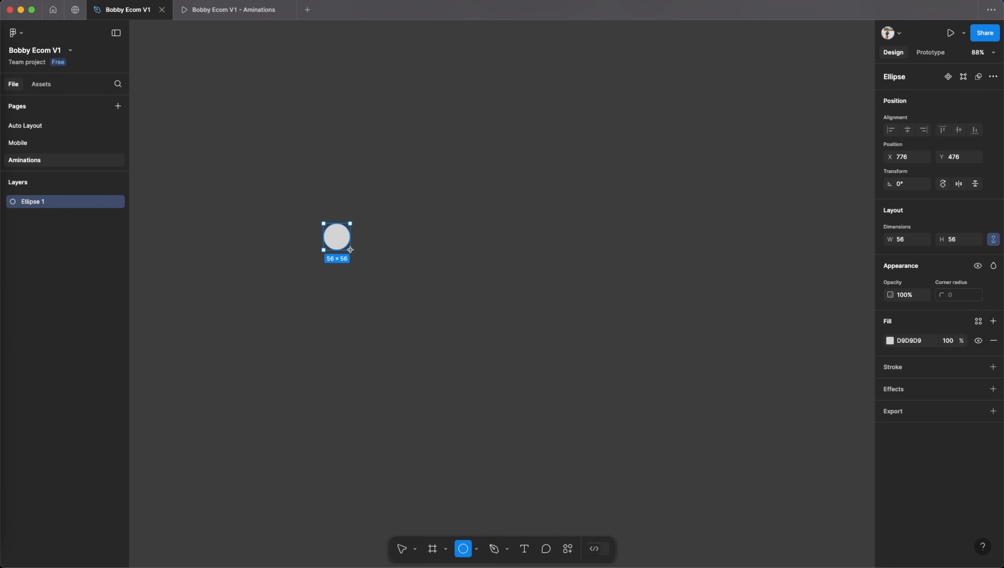
pyautogui.click(911, 243)
pyautogui.write('24')
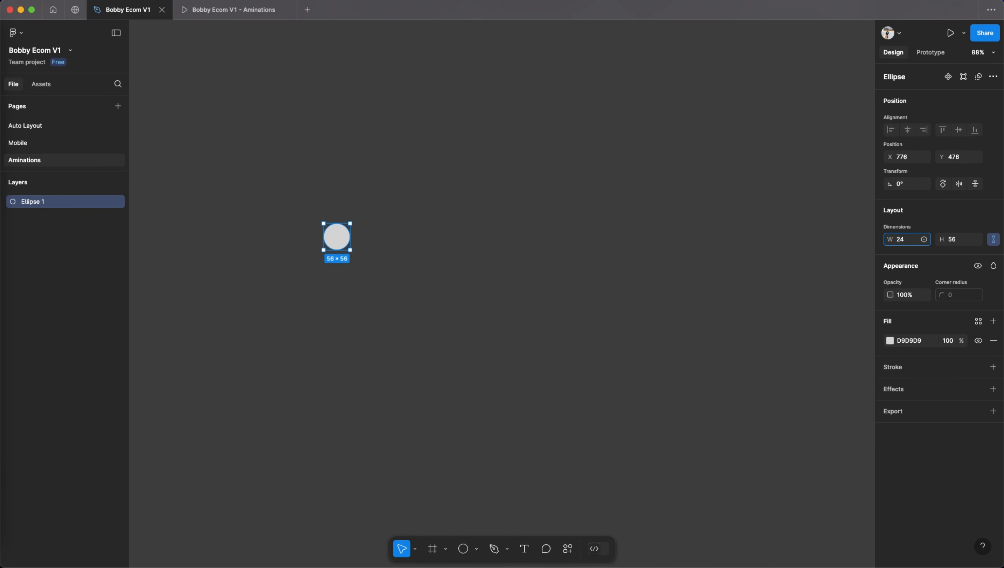
pyautogui.press('Return')
# Step: Wrap the circle in an auto layout frame and give the frame a white FFFFFF fill
pyautogui.scroll(5, 397, 230)
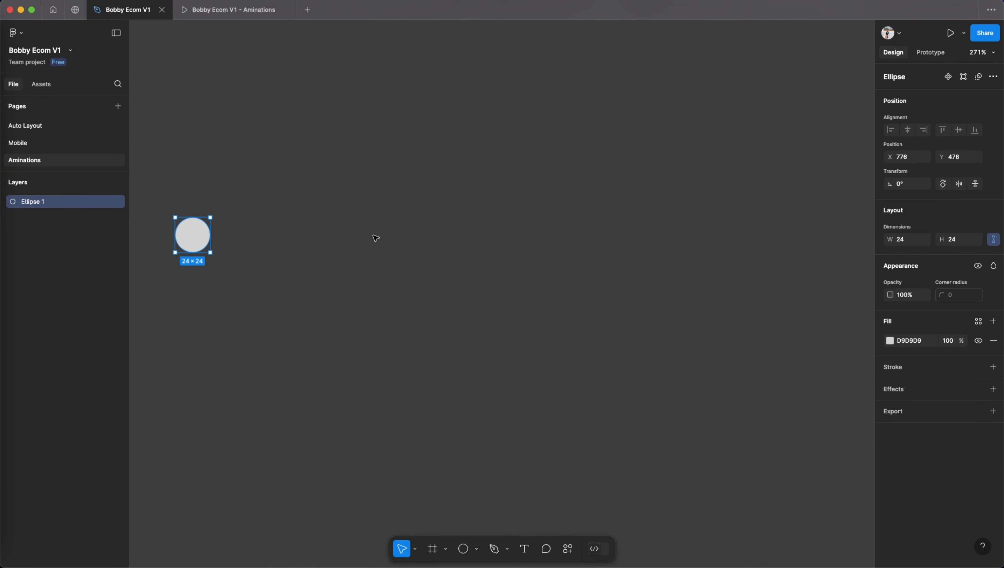
pyautogui.hscroll(-5, 368, 239)
pyautogui.rightClick(366, 236)
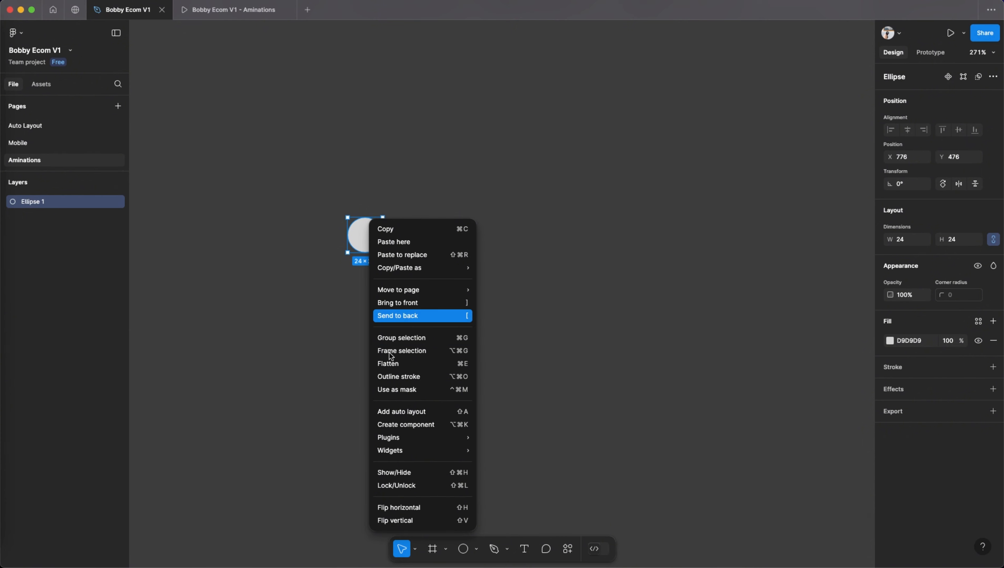
pyautogui.click(409, 411)
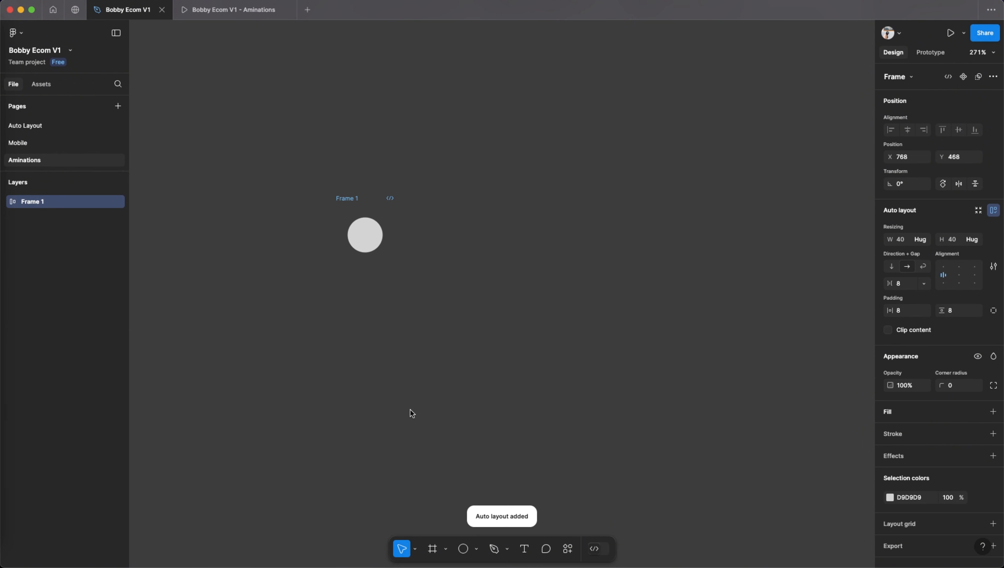
pyautogui.click(992, 412)
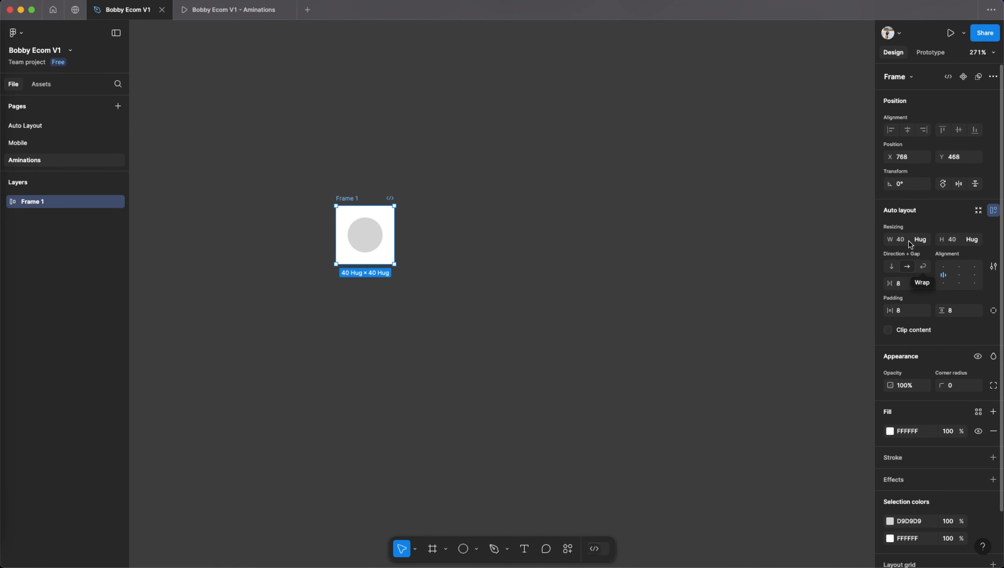
# Step: Give the auto layout frame a fixed width of 64 and a corner radius of 100
pyautogui.click(923, 239)
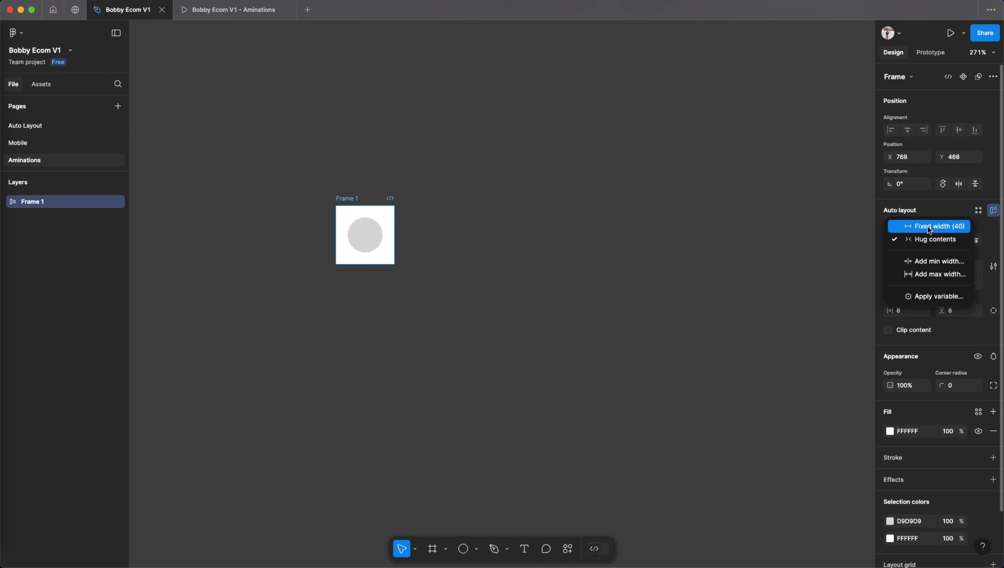
pyautogui.click(927, 225)
pyautogui.click(912, 240)
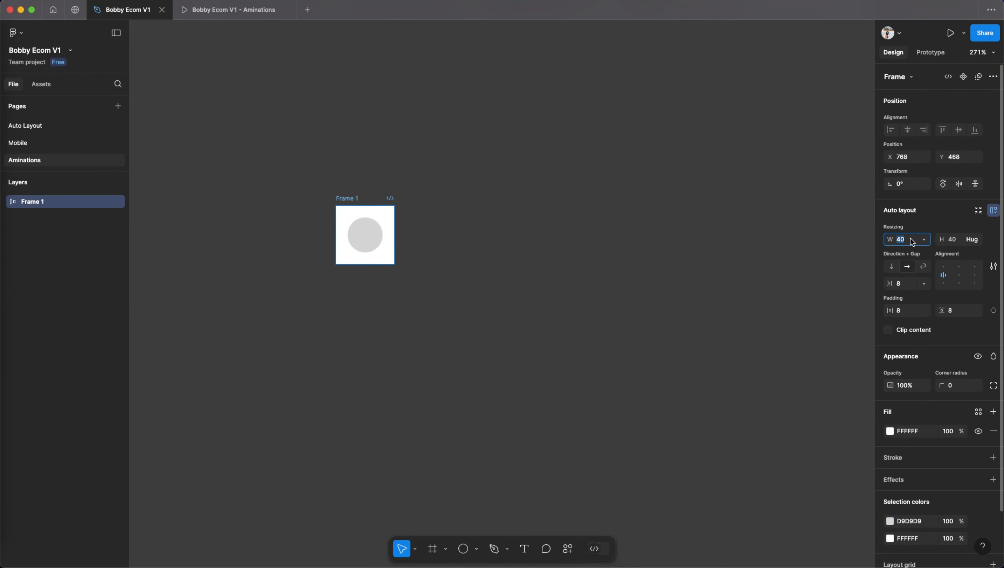
pyautogui.write('64')
pyautogui.press('Return')
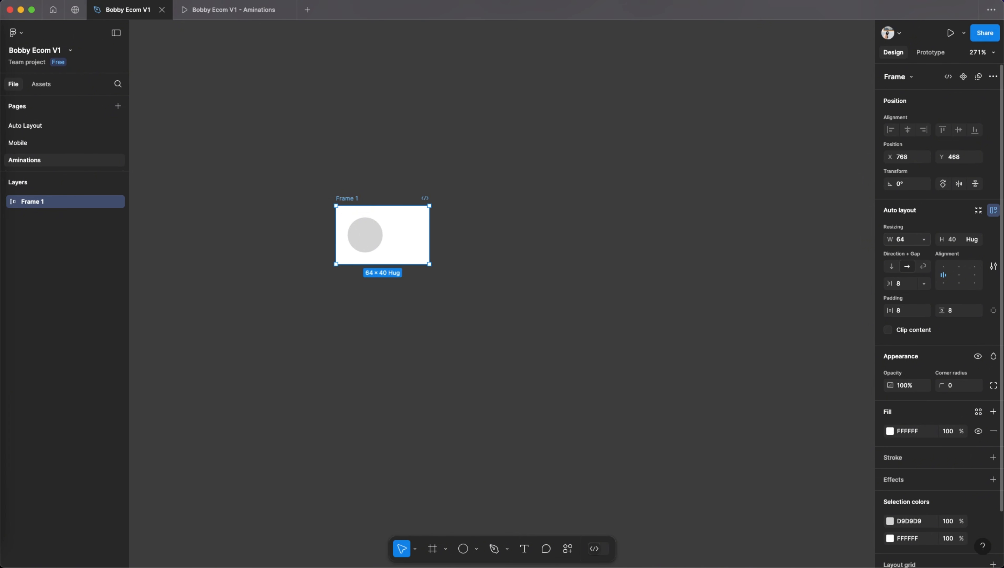
pyautogui.click(953, 385)
pyautogui.write('100')
pyautogui.press('Return')
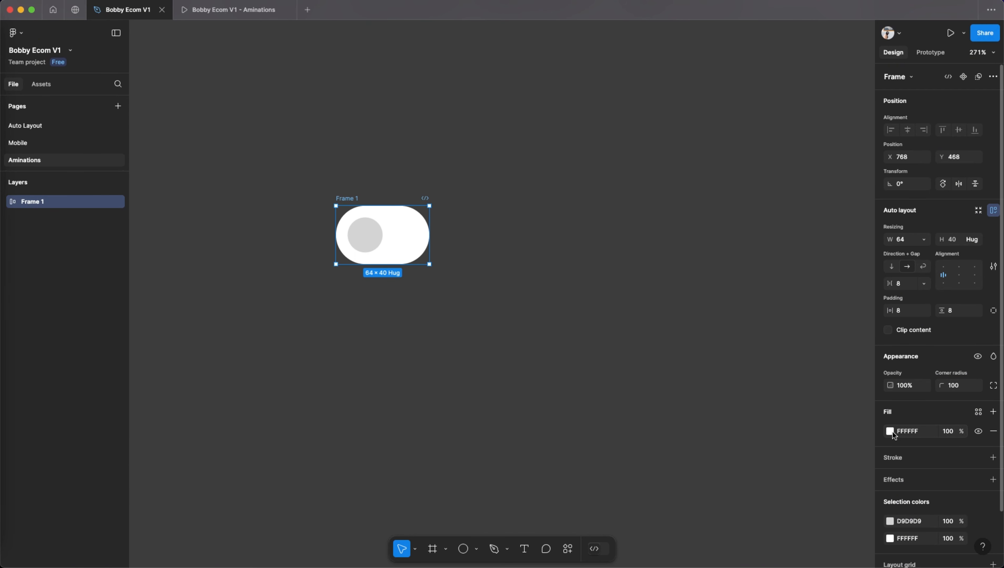
# Step: Change the toggle frame's fill to light blue 2AD0FE
pyautogui.click(890, 432)
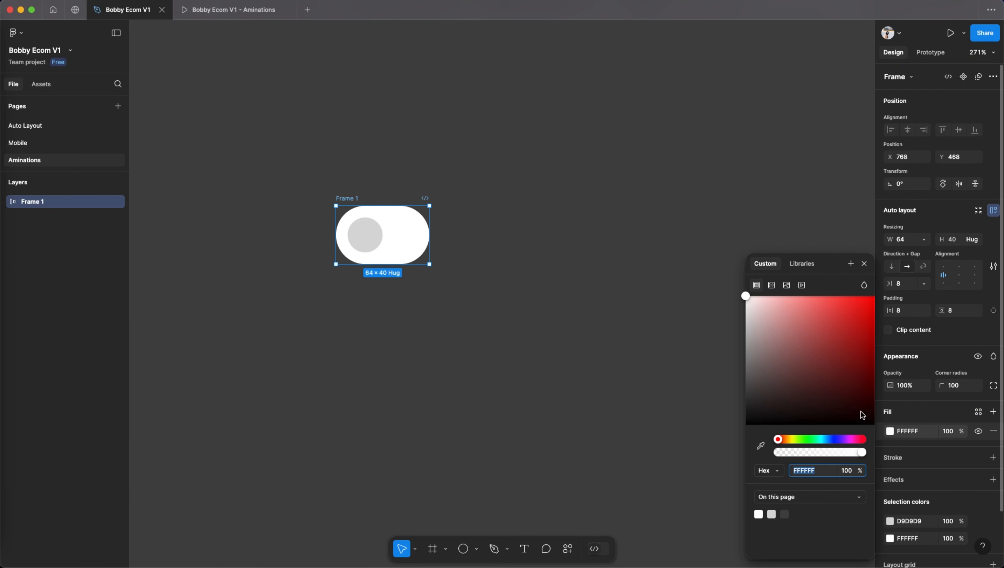
pyautogui.click(822, 439)
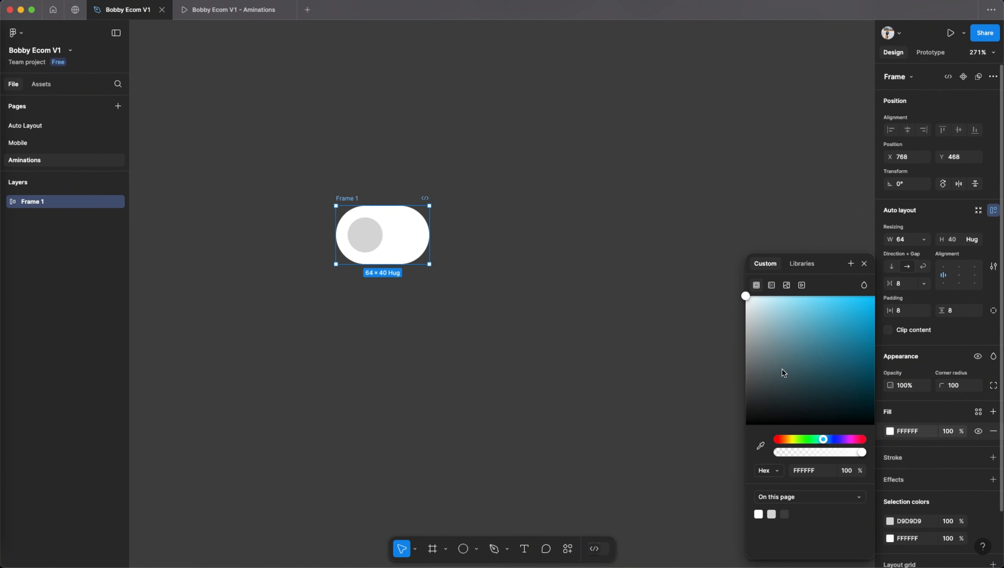
pyautogui.moveTo(819, 302); pyautogui.dragTo(853, 278)
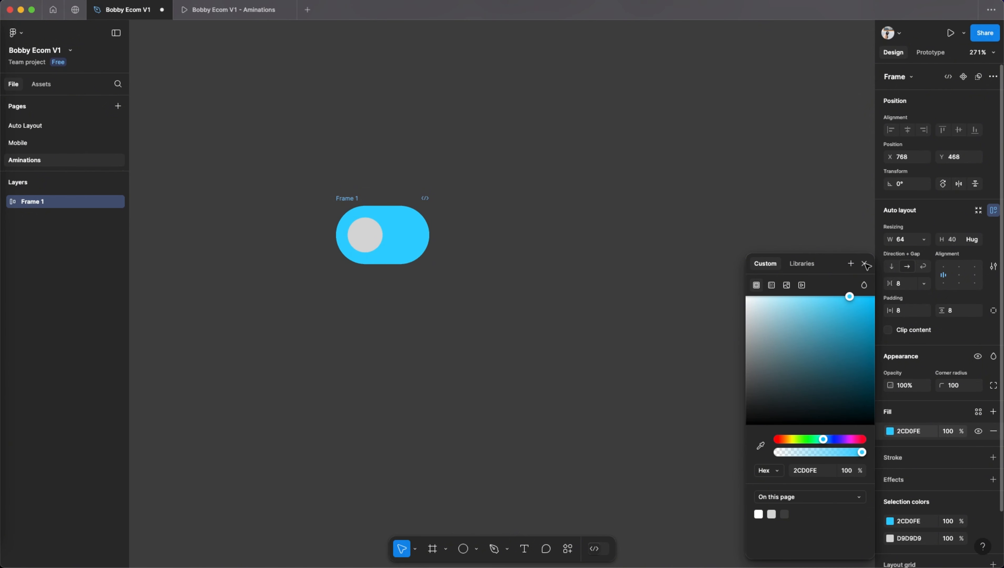
# Step: Recolor the toggle's circle to white FFFFFF and close the color picker
pyautogui.click(891, 538)
pyautogui.click(890, 538)
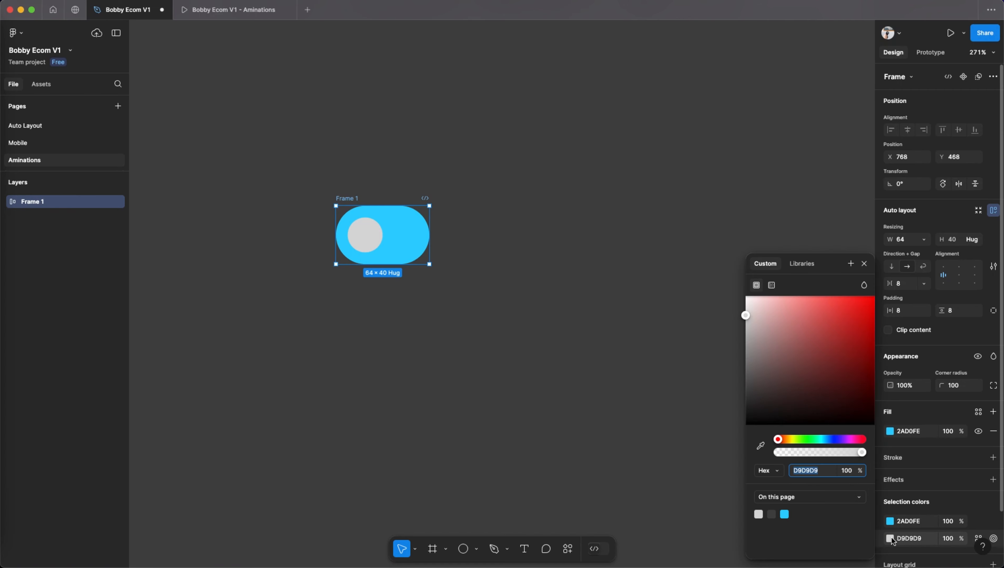
pyautogui.moveTo(744, 316); pyautogui.dragTo(740, 277)
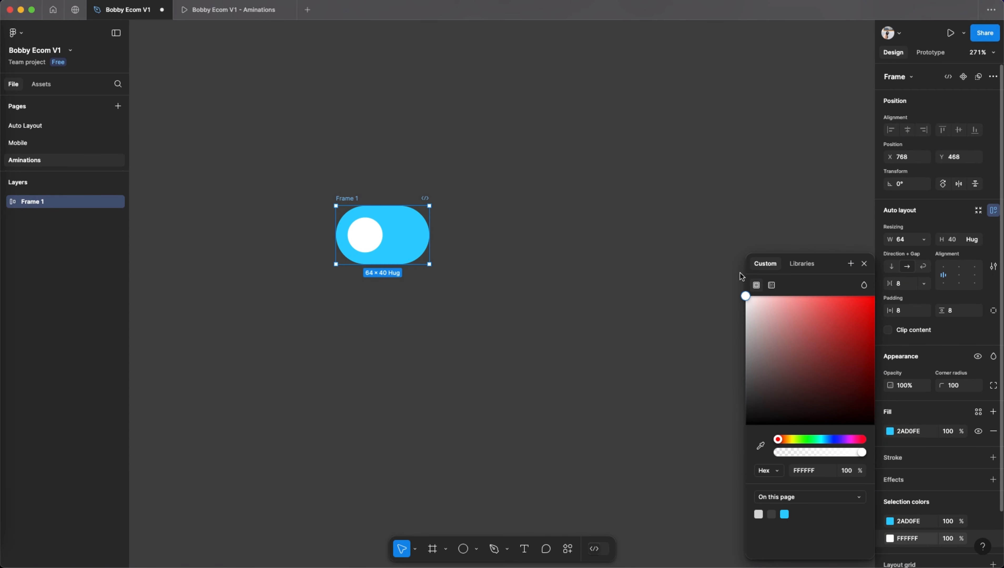
pyautogui.click(864, 264)
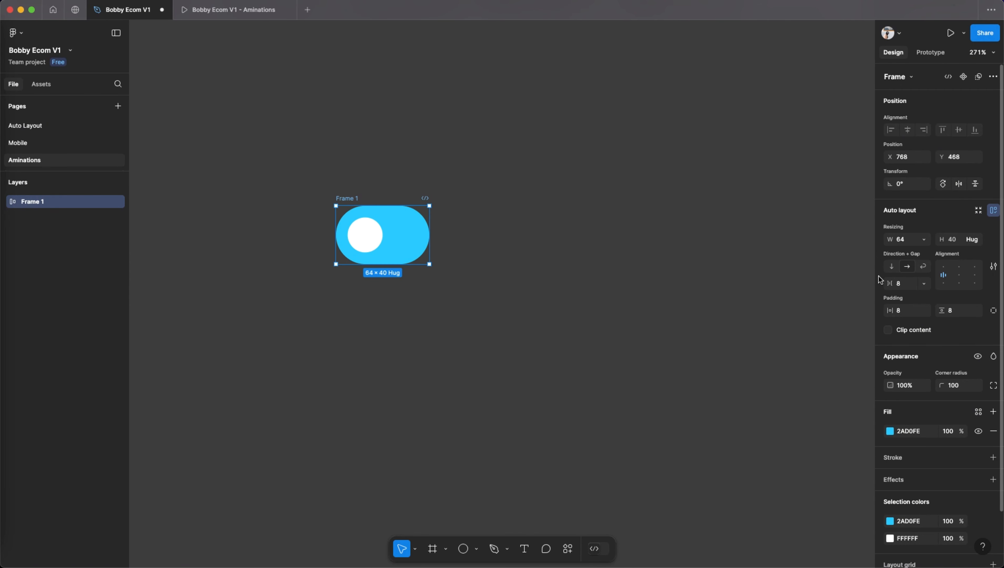
# Step: Set the toggle frame's horizontal and vertical padding to 4 and deselect it
pyautogui.click(911, 312)
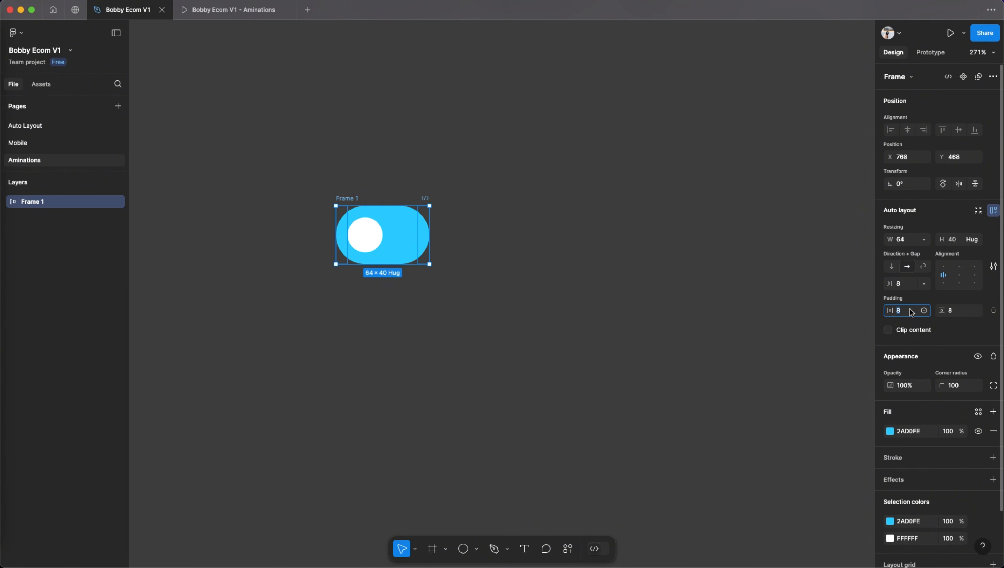
pyautogui.write('4')
pyautogui.press('Tab')
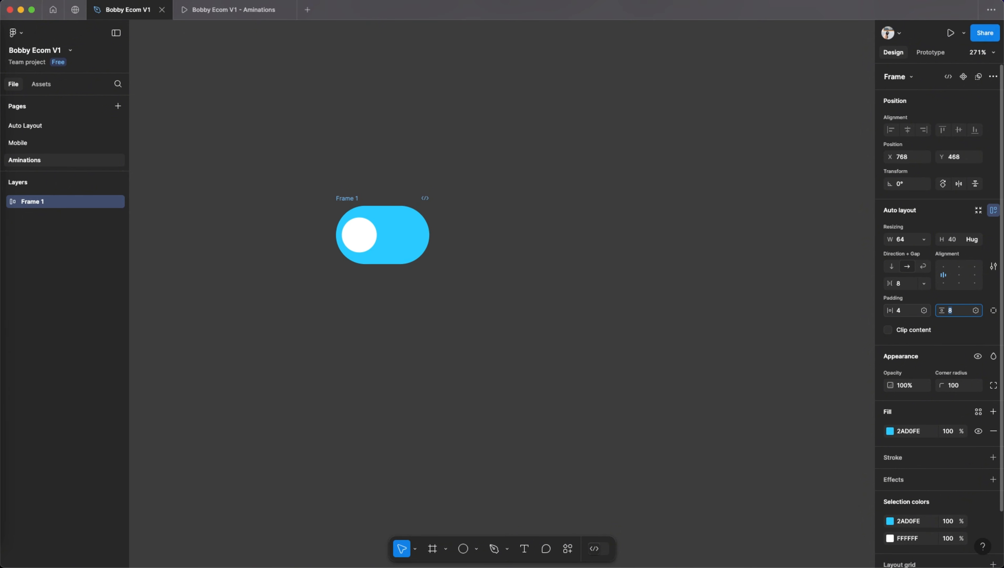
pyautogui.write('4')
pyautogui.press('Tab')
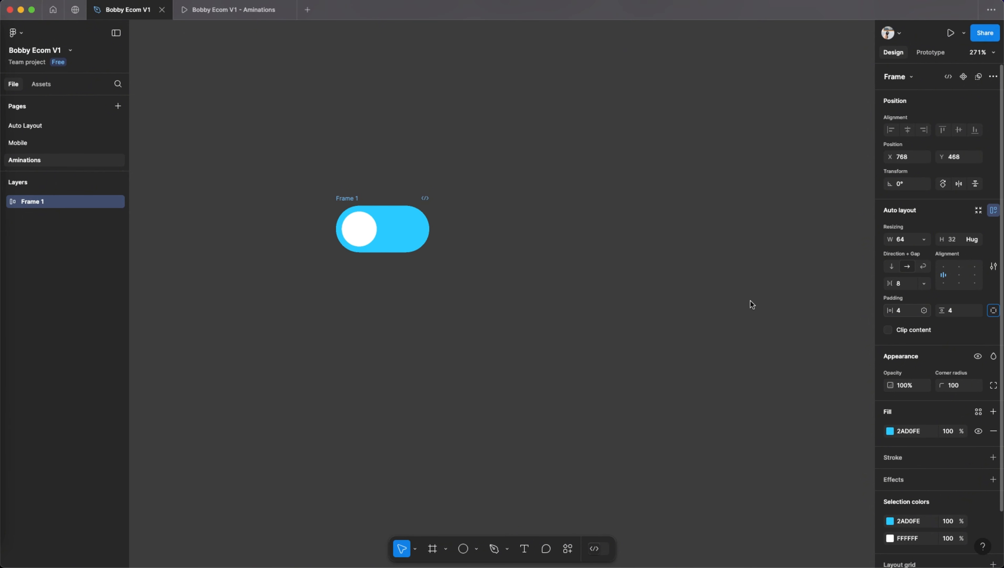
pyautogui.click(495, 323)
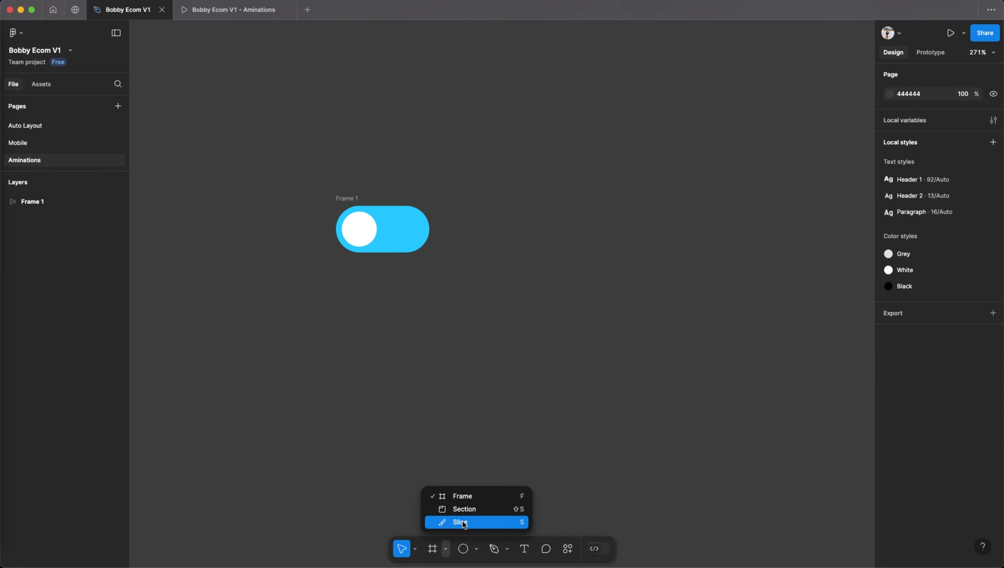
# Step: Add an iPhone 13 & 14 frame, move the toggle into it and center the toggle horizontally and vertically
pyautogui.click(473, 496)
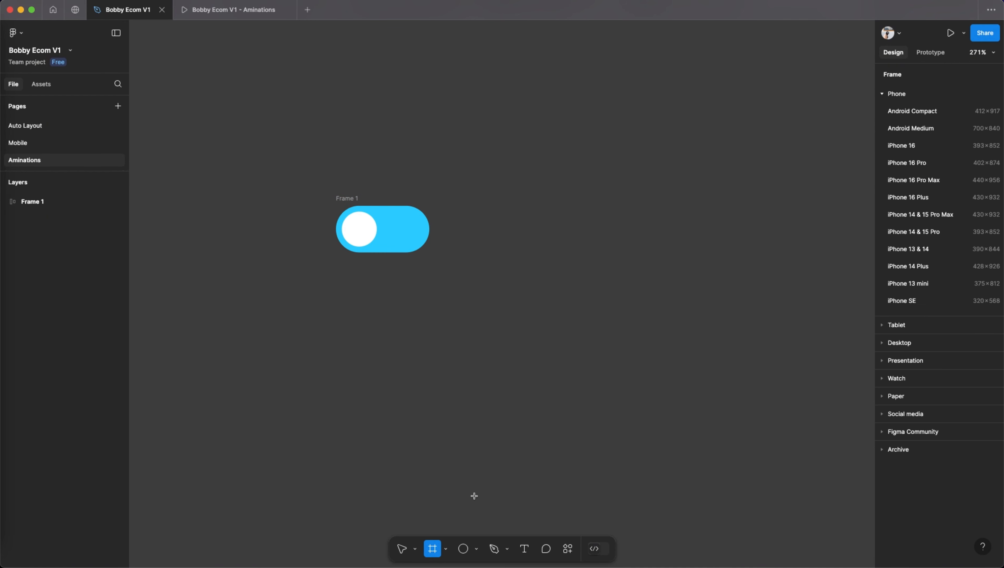
pyautogui.click(913, 250)
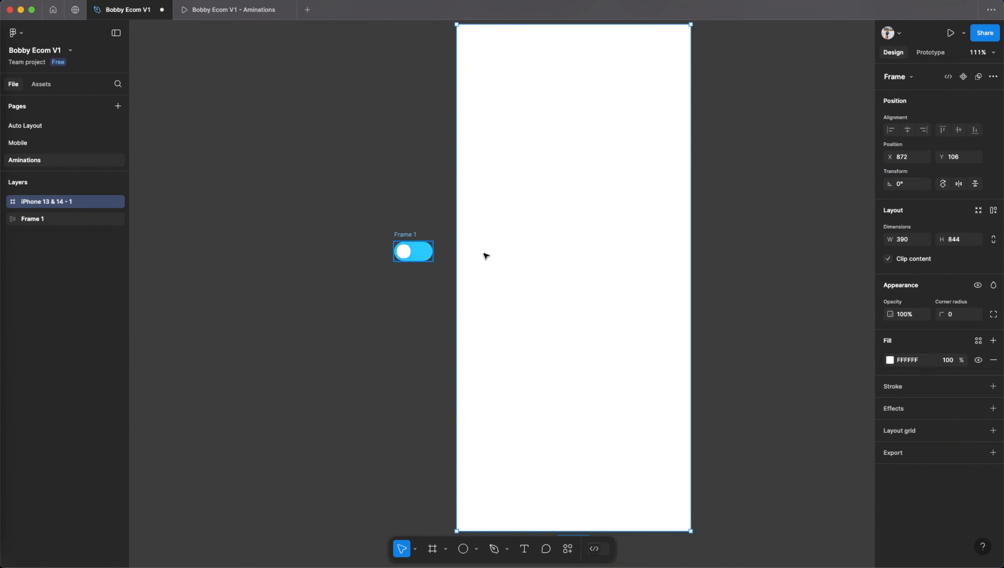
pyautogui.moveTo(405, 234); pyautogui.dragTo(546, 251)
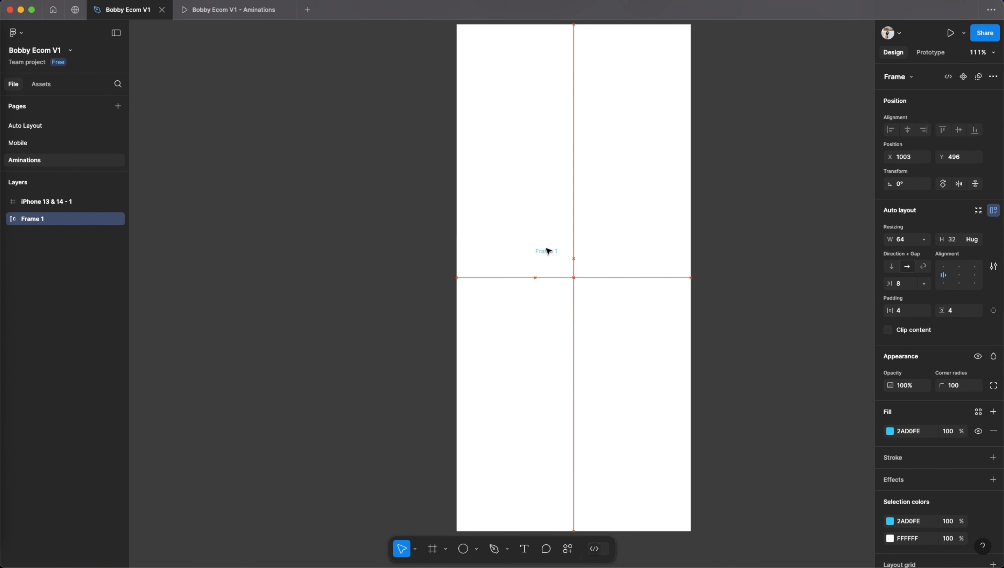
pyautogui.click(907, 131)
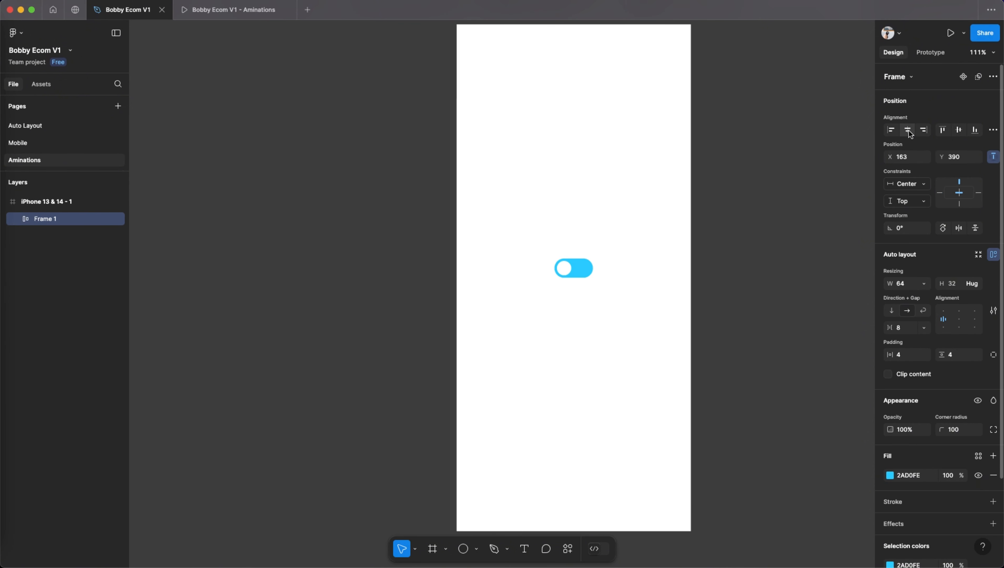
pyautogui.click(960, 130)
pyautogui.click(552, 315)
# Step: Add the text "LIGHT MODE" to the iPhone frame, centered horizontally just below the toggle
pyautogui.press('t')
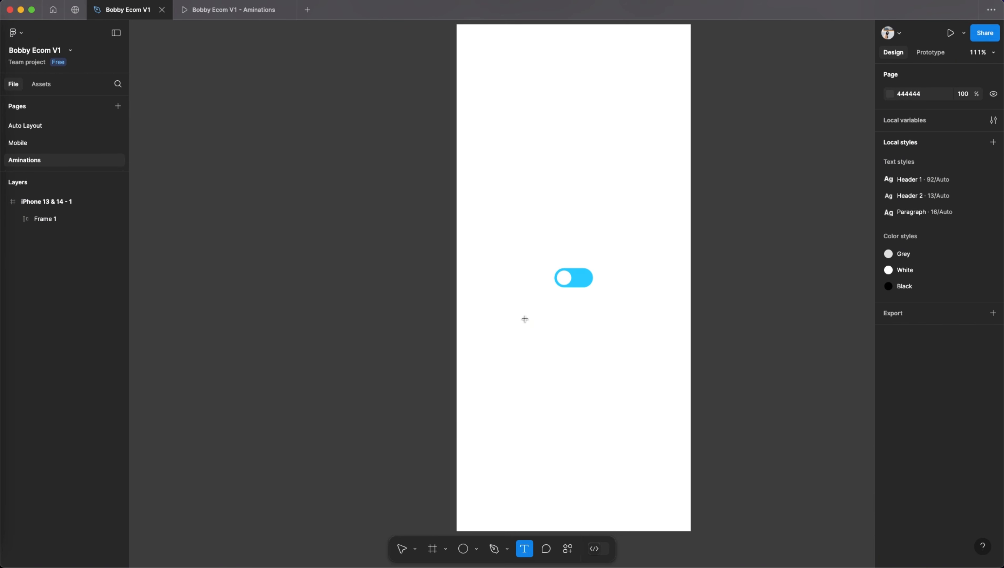
pyautogui.click(525, 327)
pyautogui.write('LIGHT MODE')
pyautogui.press('Escape')
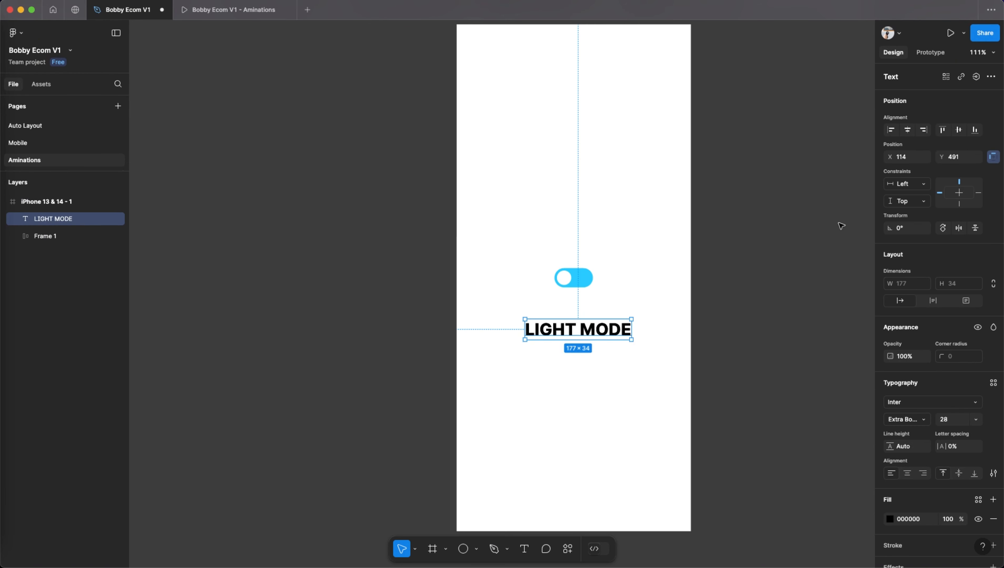
pyautogui.click(909, 131)
pyautogui.moveTo(587, 332); pyautogui.dragTo(592, 311)
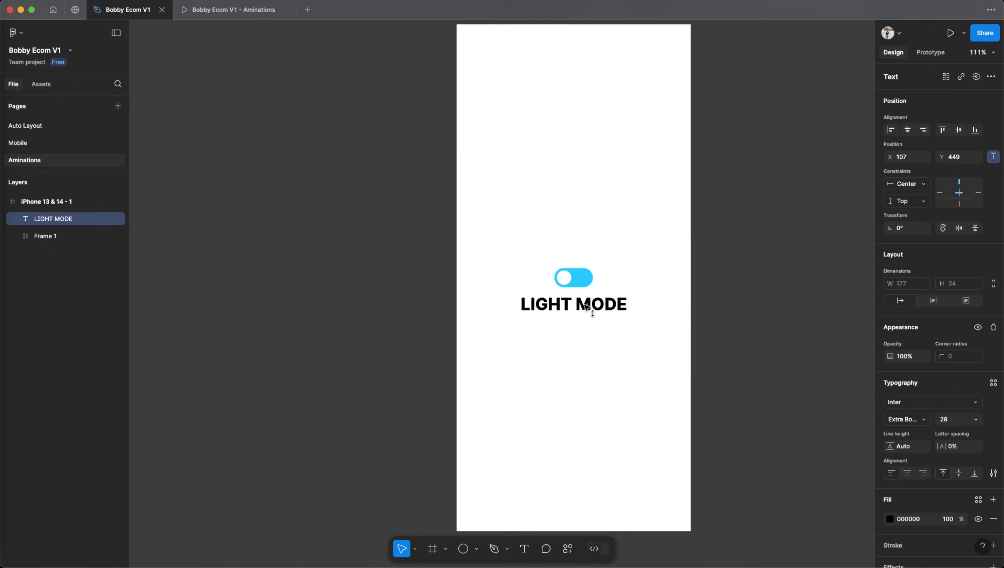
# Step: Duplicate the iPhone frame with its toggle and text, placing the copy beside the original at the same height
pyautogui.click(570, 372)
pyautogui.scroll(-3, 569, 373)
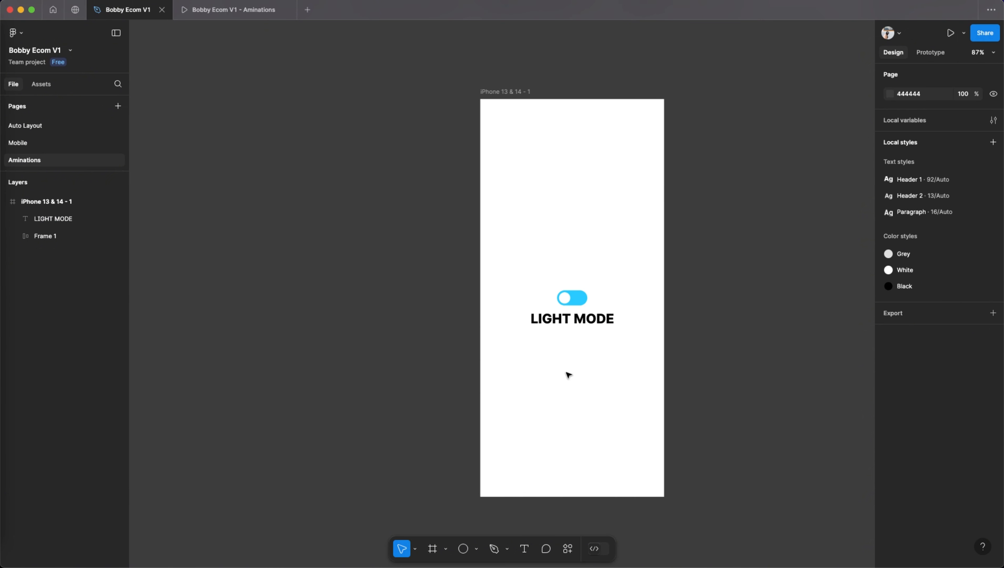
pyautogui.hscroll(5, 568, 374)
pyautogui.click(376, 94)
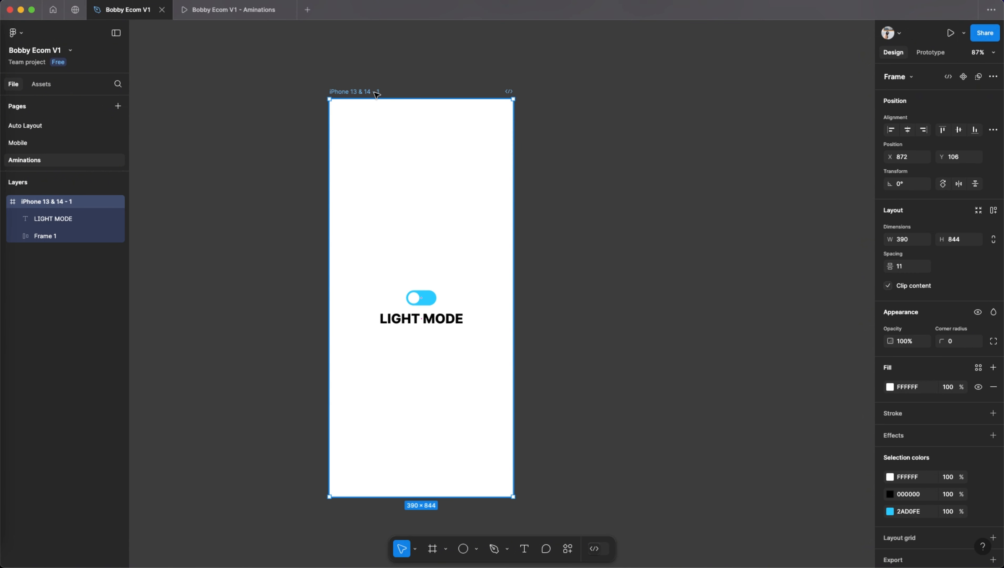
pyautogui.moveTo(376, 94); pyautogui.dragTo(628, 118)
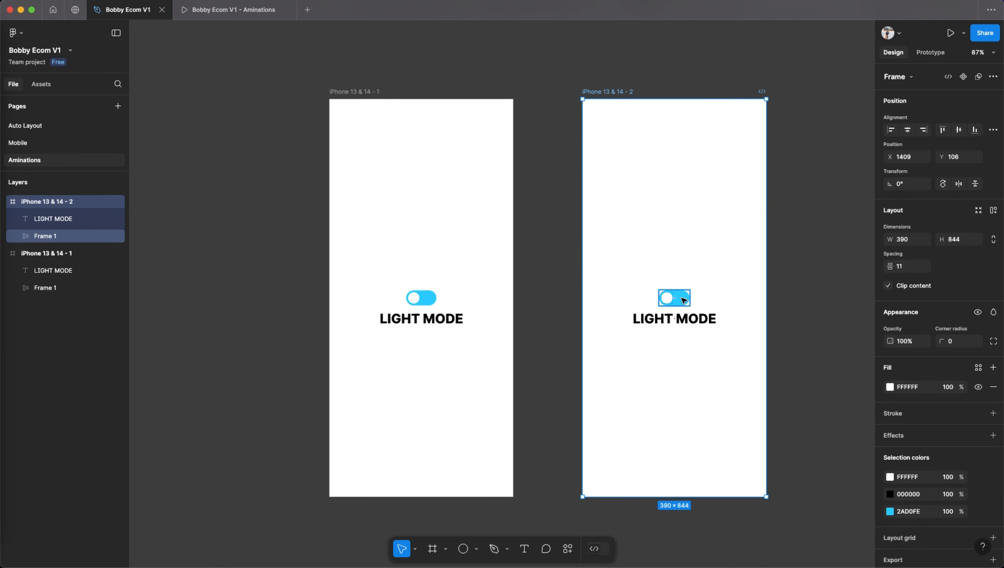
# Step: In the copied frame, align the toggle's circle to the right end of the switch and recolor it black 000000
pyautogui.click(684, 300)
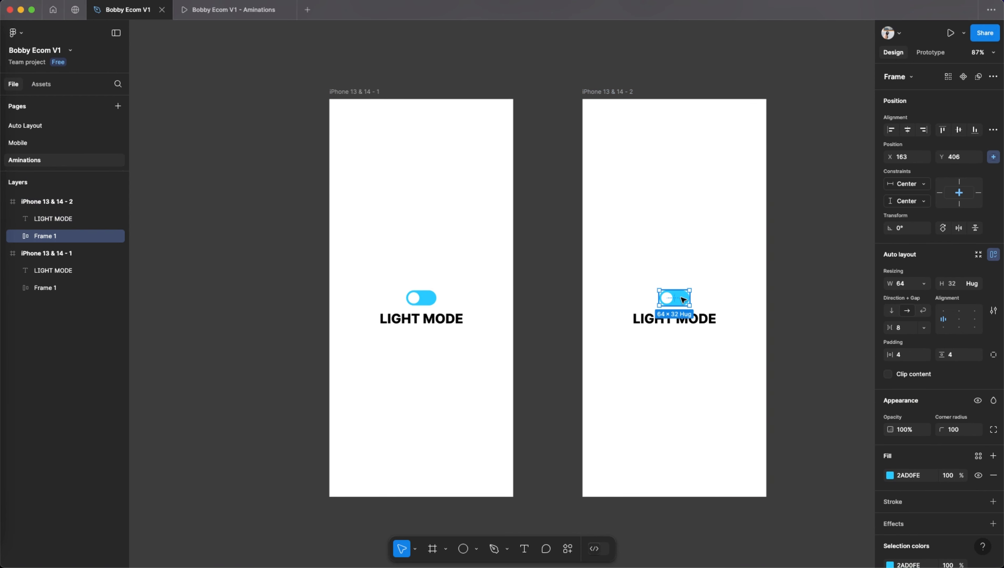
pyautogui.click(975, 320)
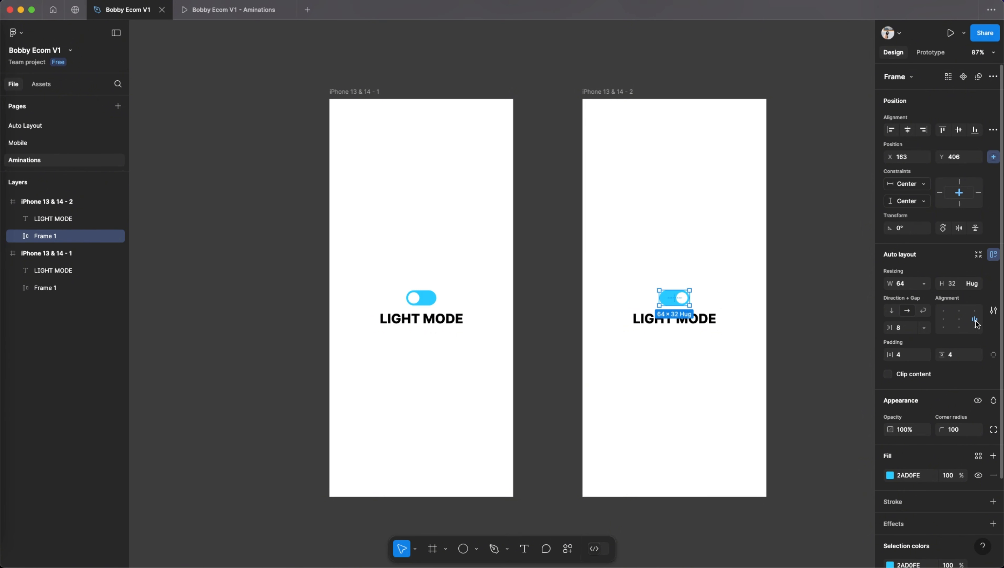
pyautogui.click(704, 291)
pyautogui.doubleClick(683, 298)
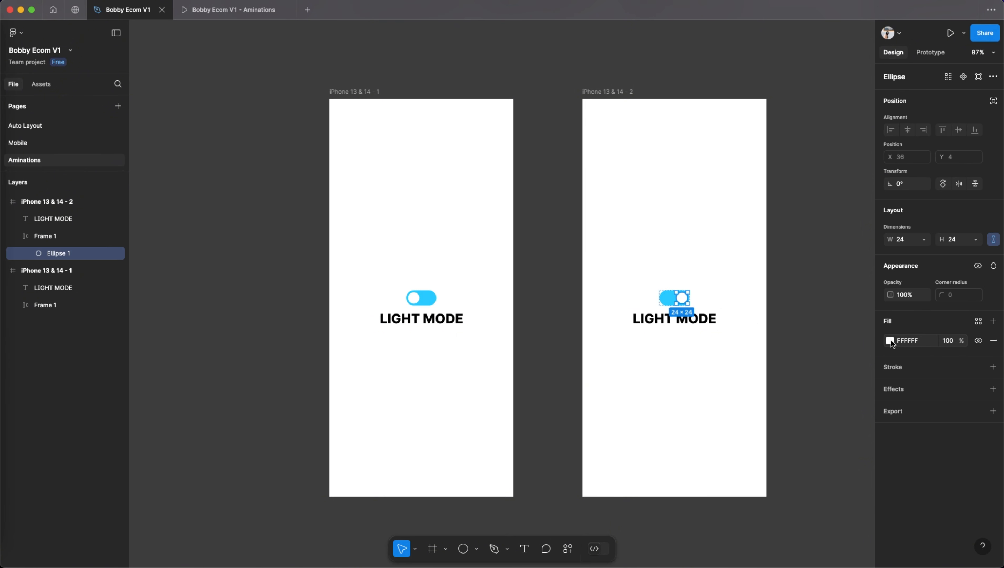
pyautogui.click(890, 340)
pyautogui.write('000000')
pyautogui.press('Return')
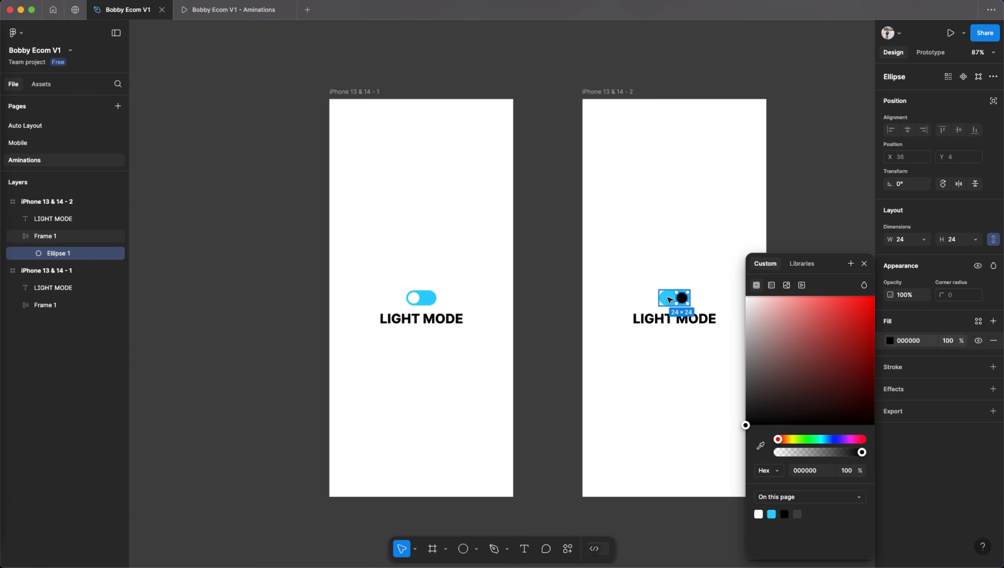
# Step: Fill the copied iPhone frame with black and recolor its "LIGHT MODE" text to white FFFFFF
pyautogui.click(621, 94)
pyautogui.click(889, 386)
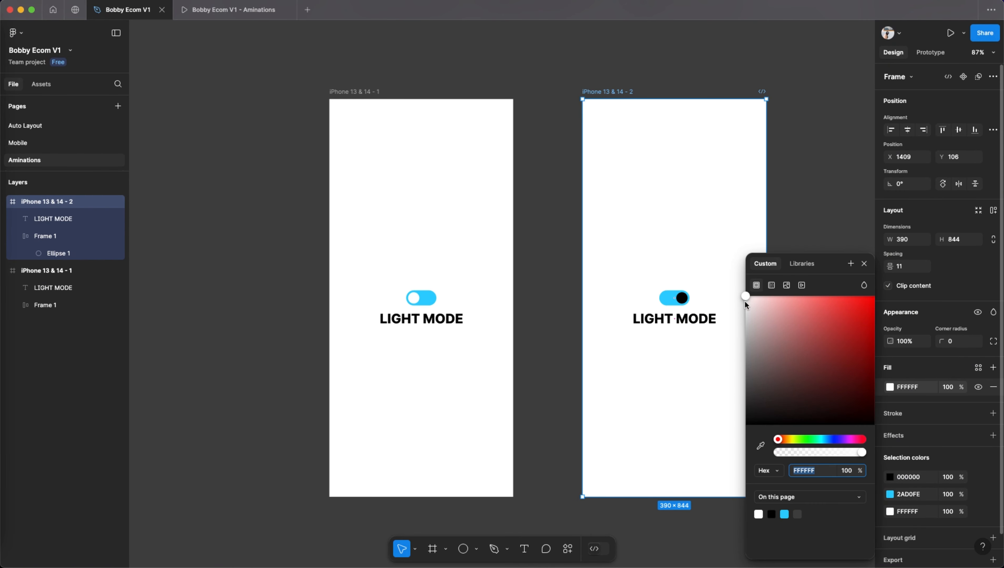
pyautogui.moveTo(745, 299); pyautogui.dragTo(697, 448)
pyautogui.click(680, 324)
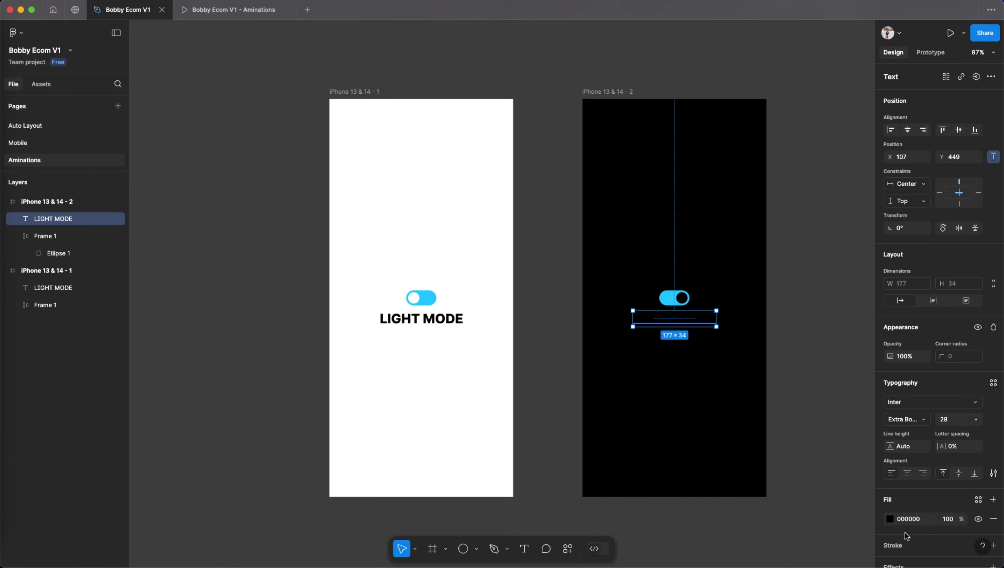
pyautogui.click(889, 518)
pyautogui.moveTo(747, 426); pyautogui.dragTo(745, 296)
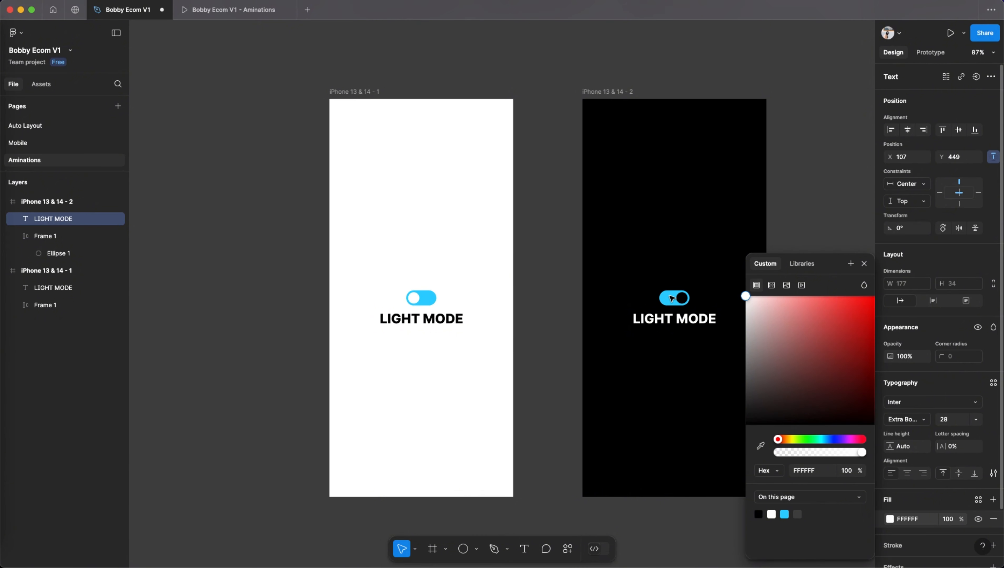
# Step: Change the copied toggle's background fill to white FFFFFF and close the color picker
pyautogui.click(674, 297)
pyautogui.click(889, 475)
pyautogui.moveTo(854, 293); pyautogui.dragTo(701, 293)
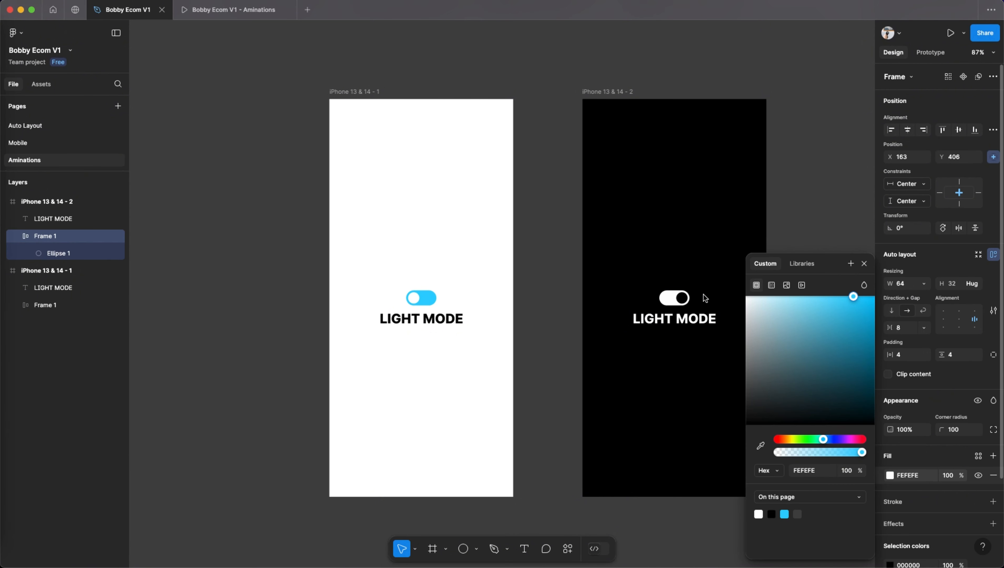
pyautogui.click(864, 264)
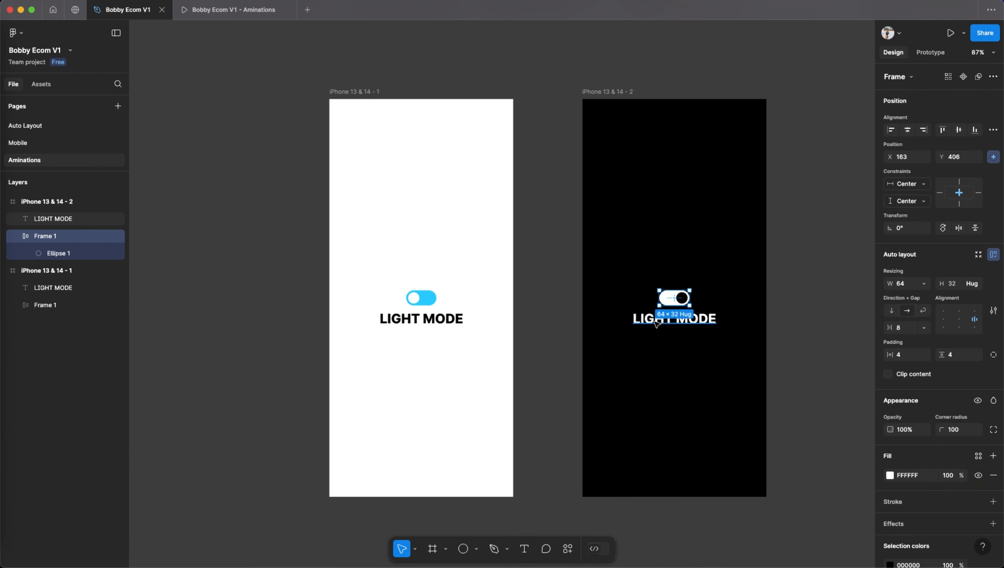
# Step: Change the text in the black frame to read "DARK MODE"
pyautogui.click(671, 319)
pyautogui.doubleClick(671, 318)
pyautogui.press('BackSpace')
pyautogui.press('BackSpace')
pyautogui.press('BackSpace')
pyautogui.press('BackSpace')
pyautogui.press('BackSpace')
pyautogui.write('DARK')
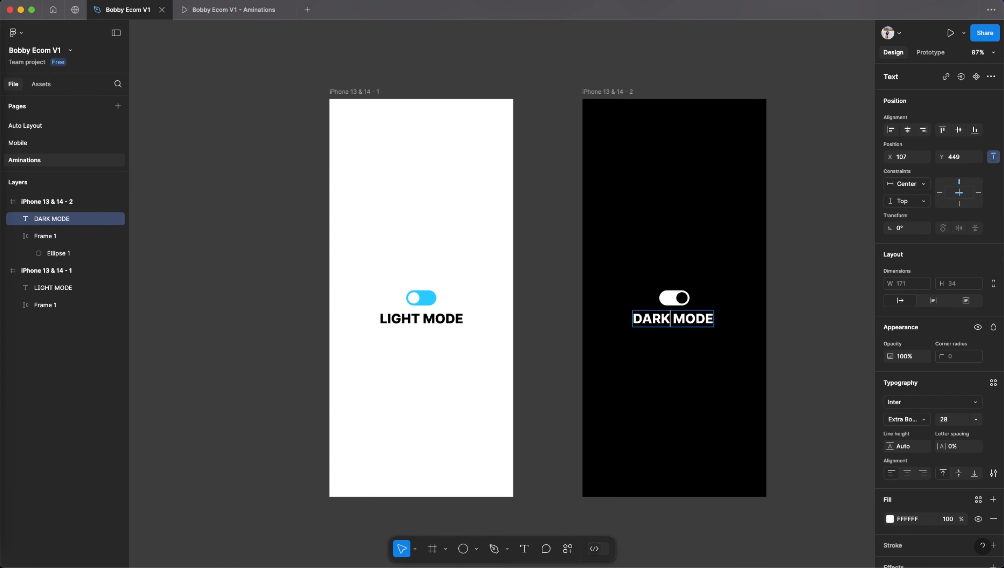
pyautogui.press('Escape')
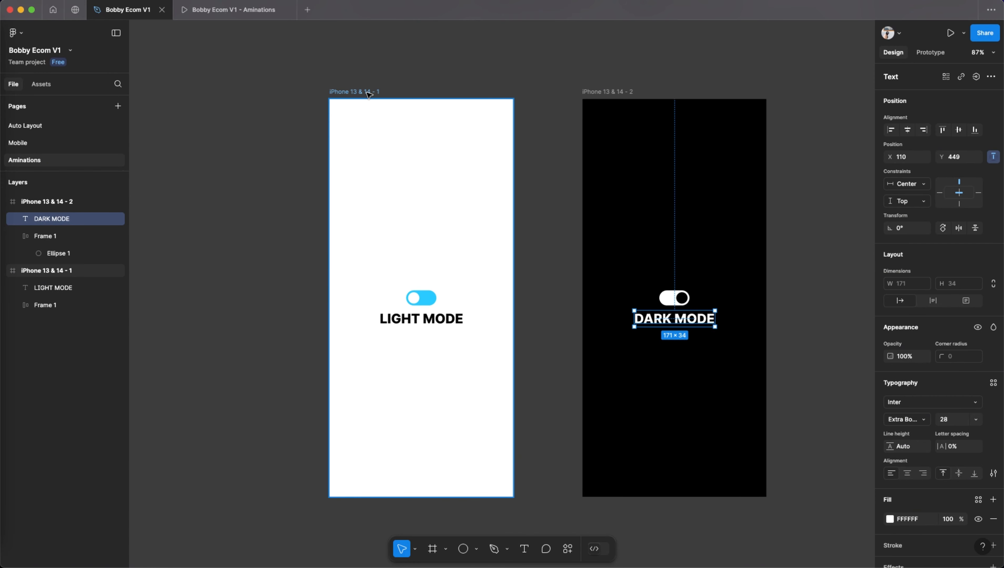
# Step: Link the light frame to the dark frame with an on-tap Navigate to interaction using Smart animate, Ease in and out, 300ms
pyautogui.click(369, 93)
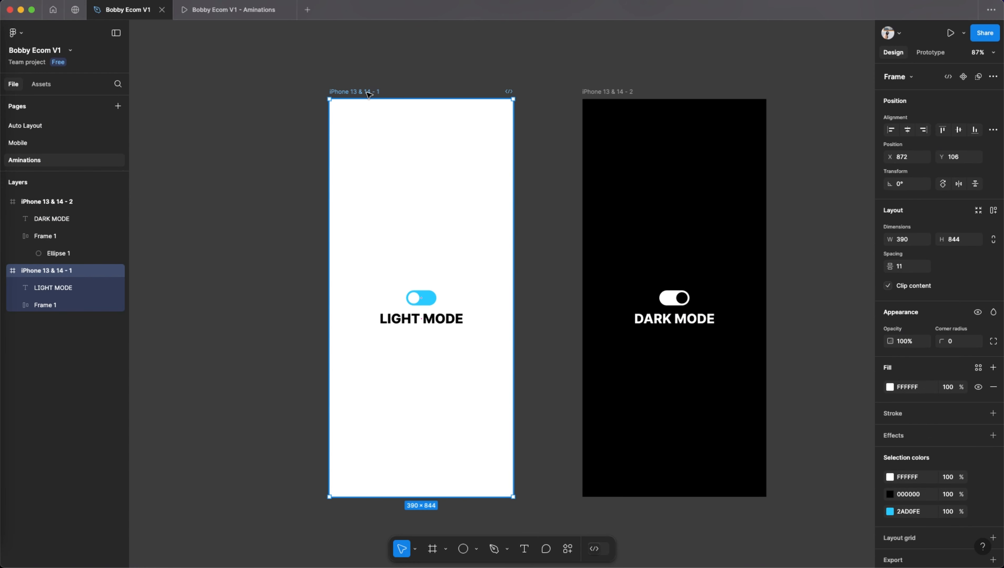
pyautogui.click(926, 54)
pyautogui.moveTo(512, 298)
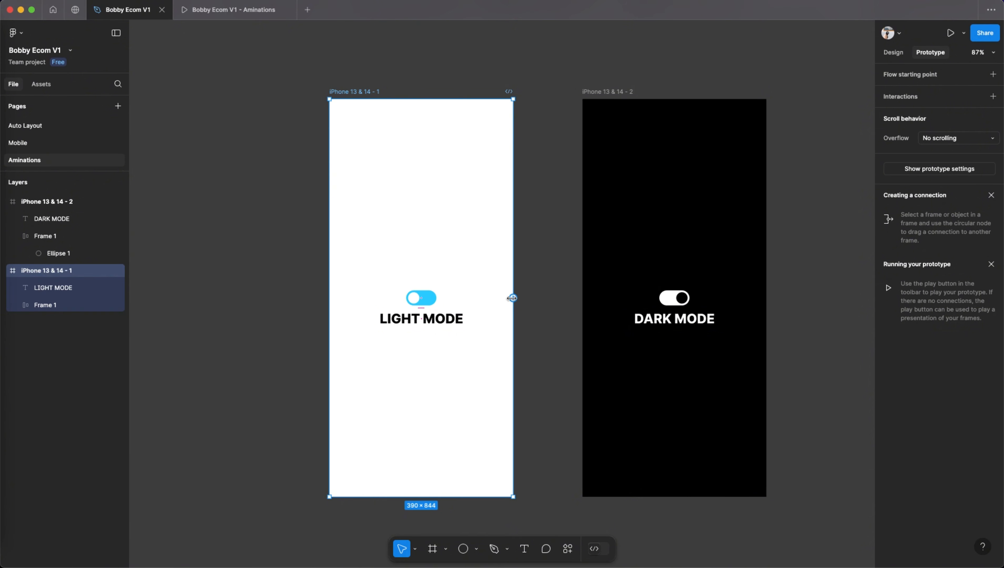
pyautogui.moveTo(512, 298); pyautogui.dragTo(597, 304)
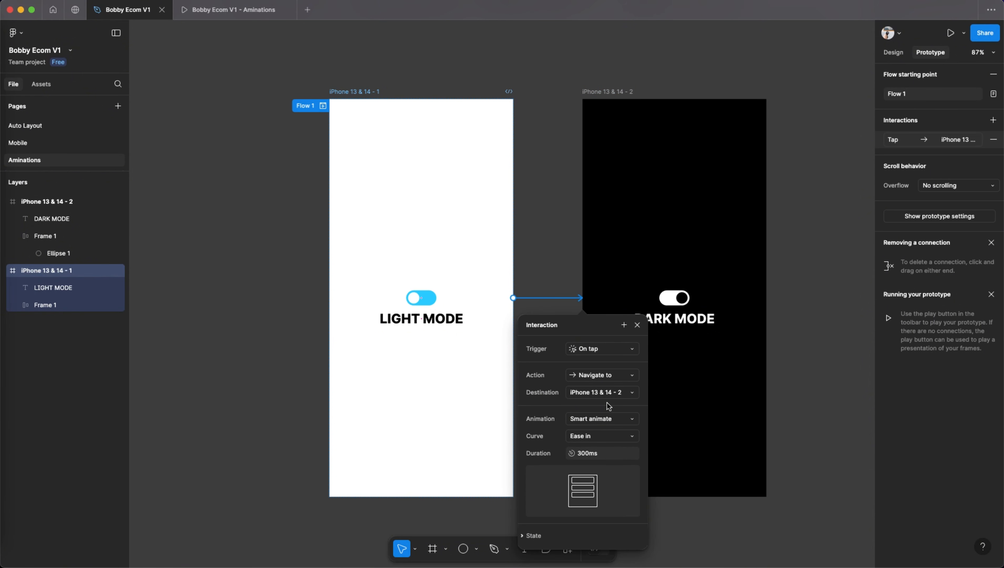
pyautogui.click(606, 440)
pyautogui.click(603, 465)
pyautogui.click(637, 326)
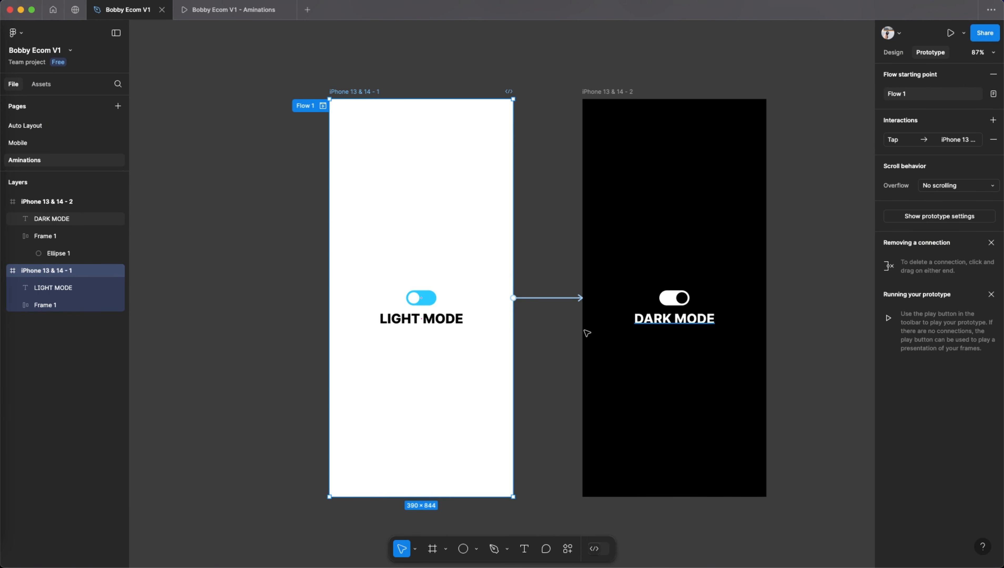
# Step: Link the dark frame back to the light frame with an on-tap Smart animate interaction, Ease in and out, 300ms
pyautogui.click(607, 91)
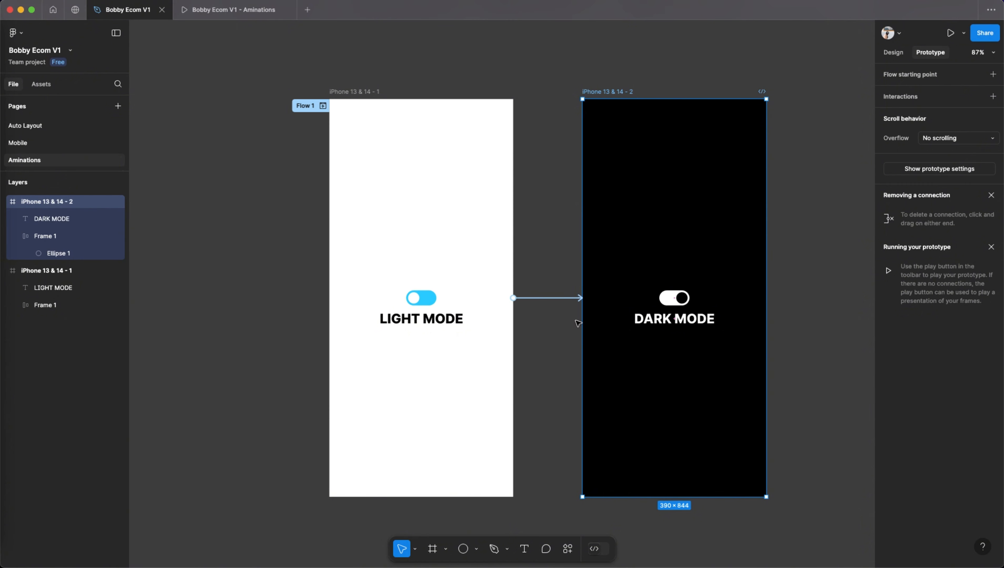
pyautogui.moveTo(582, 306); pyautogui.dragTo(504, 310)
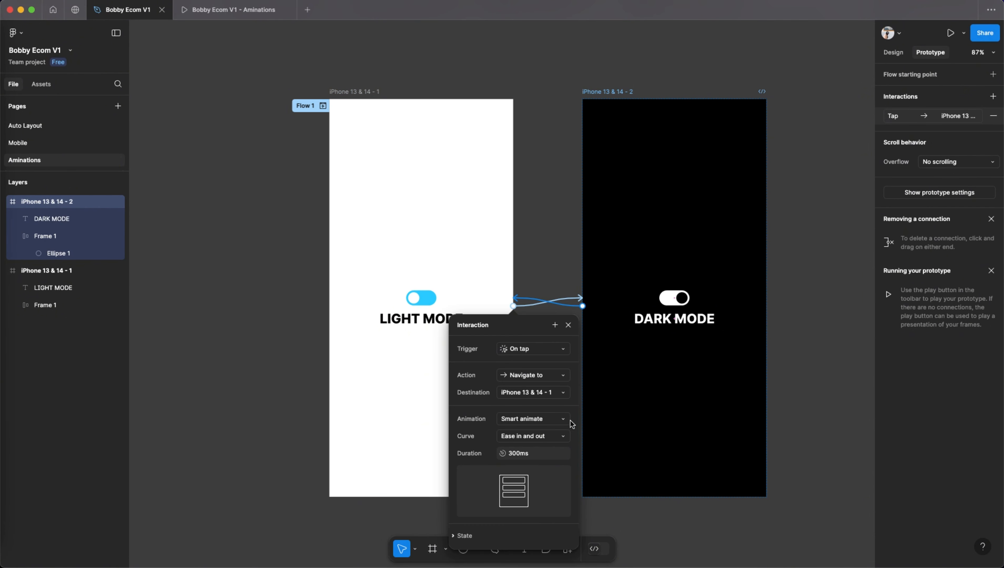
pyautogui.click(567, 325)
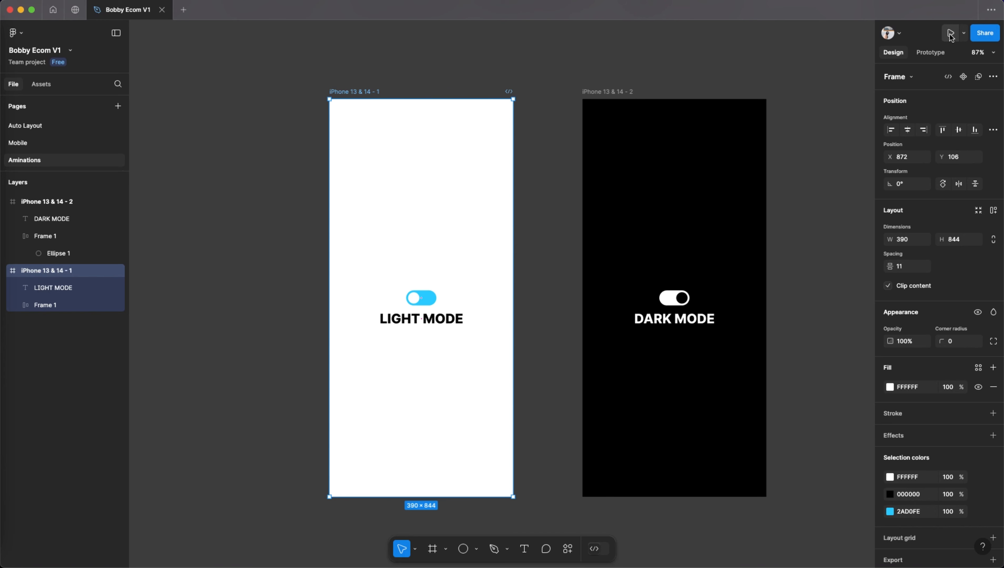
# Step: Preview the prototype and tap the toggle repeatedly to test switching between light and dark mode
pyautogui.click(950, 34)
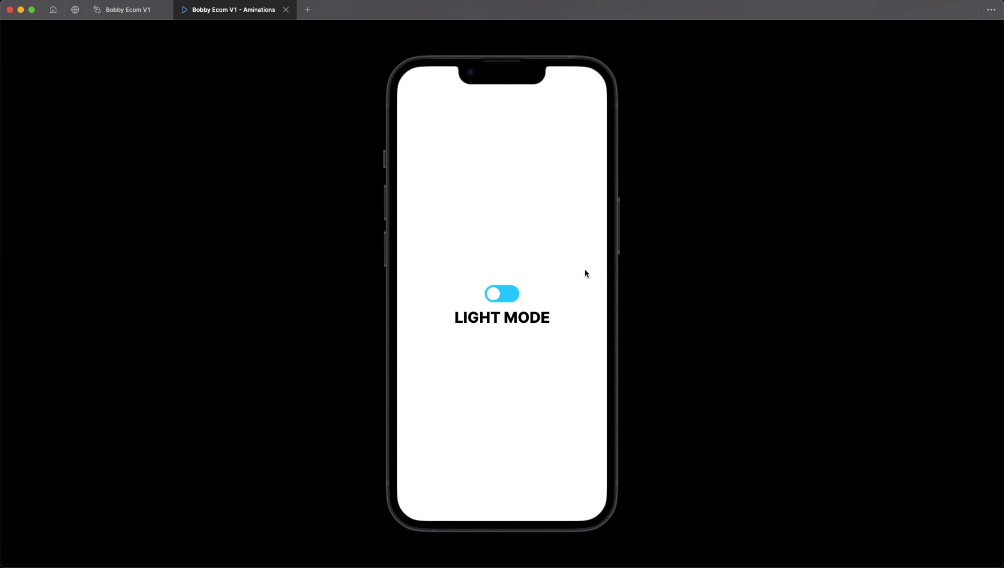
pyautogui.click(515, 291)
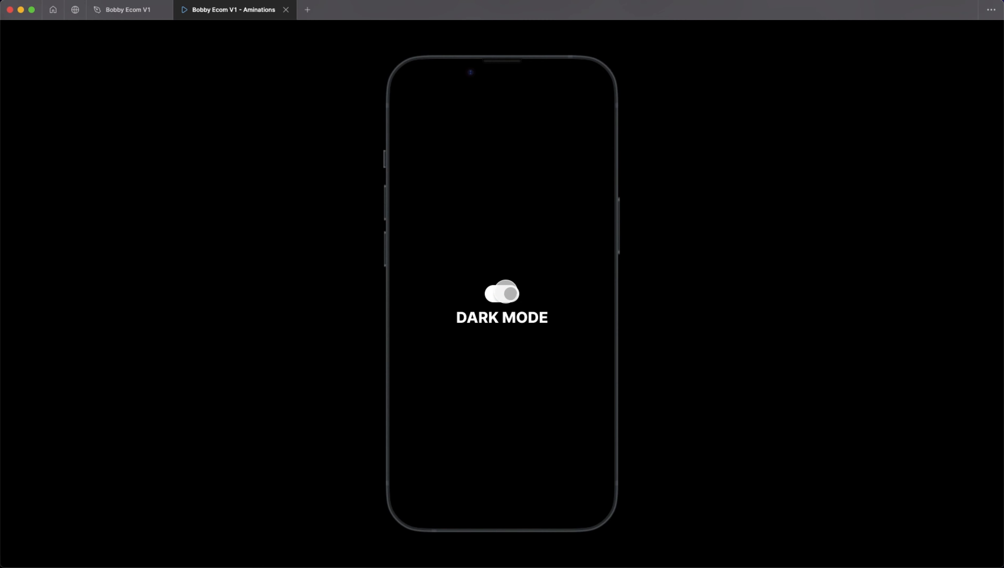
pyautogui.click(506, 292)
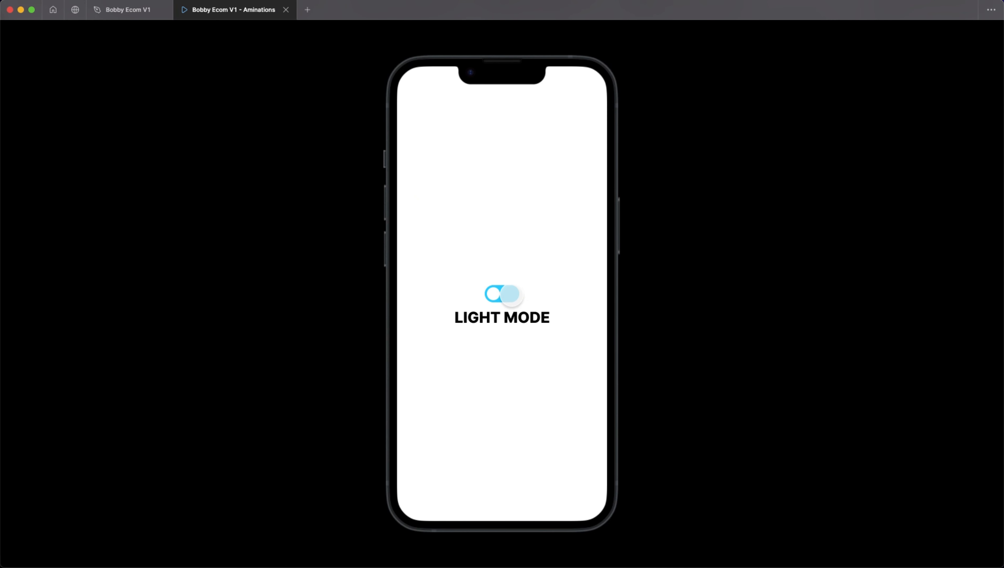
pyautogui.click(511, 295)
pyautogui.click(511, 295)
pyautogui.click(509, 294)
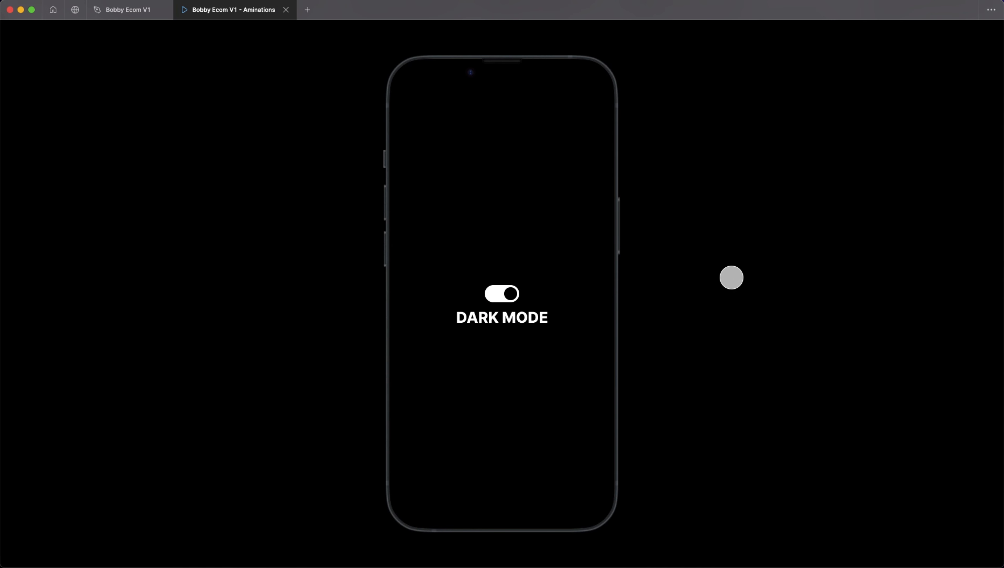